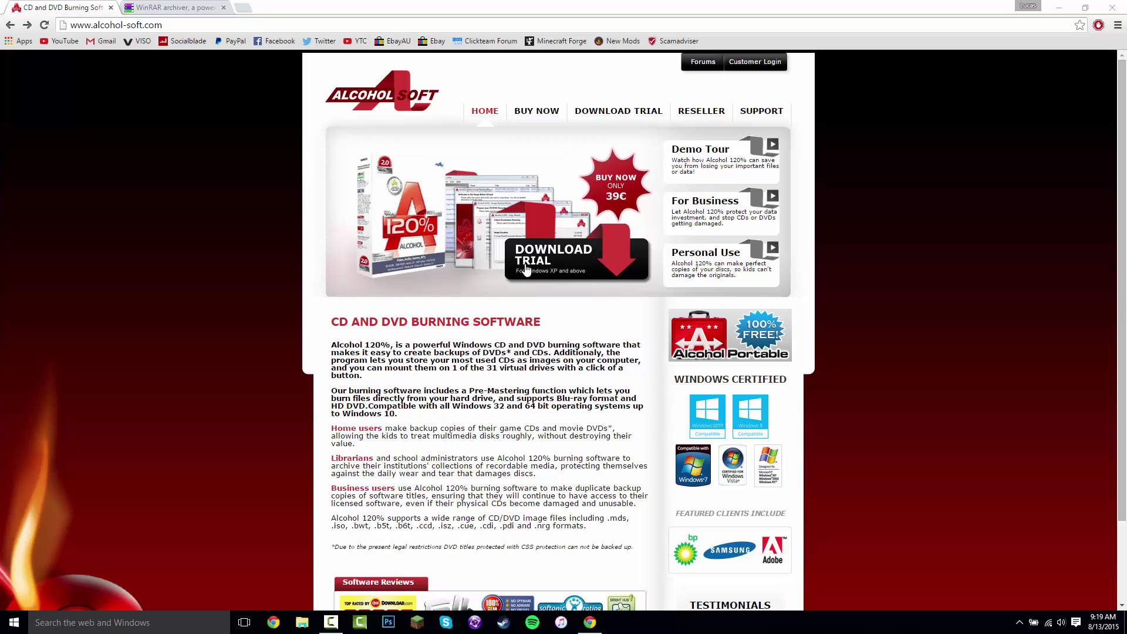
Browse the alcohol-soft.com homepage, then switch to the RARLAB WinRAR downloads tab.
scroll(551, 366, "down", 2)
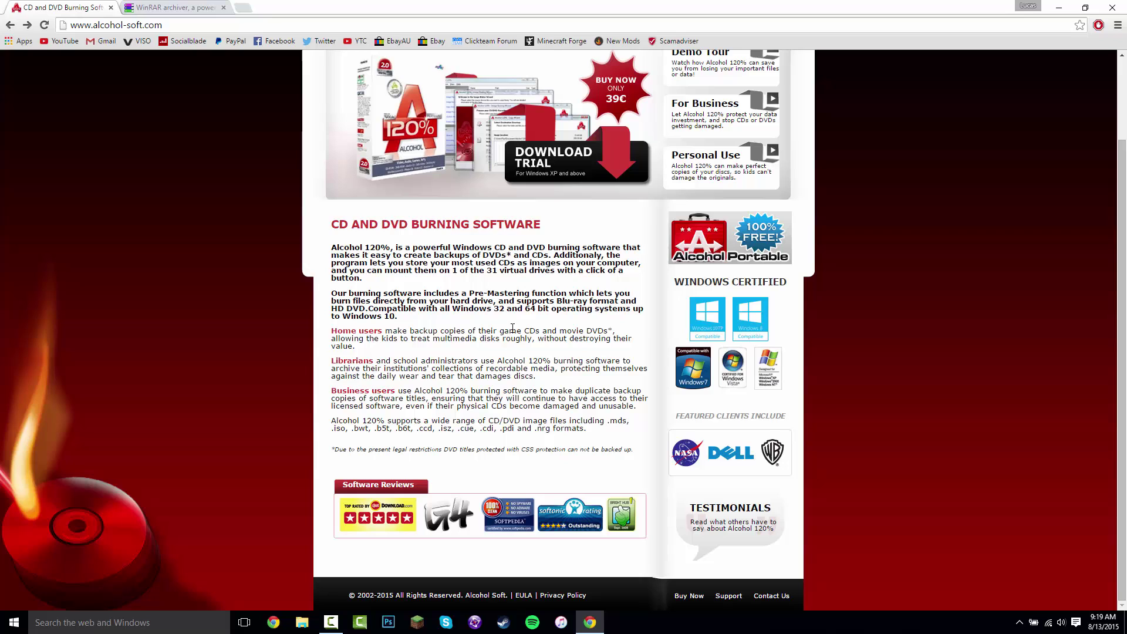
scroll(573, 159, "up", 2)
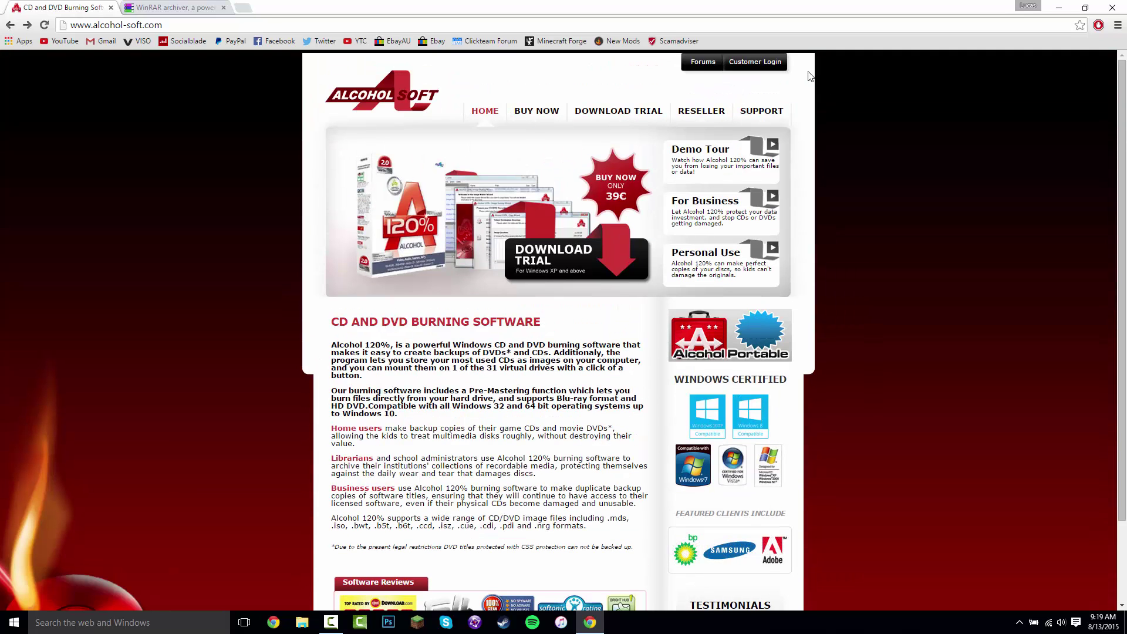
scroll(817, 290, "down", 2)
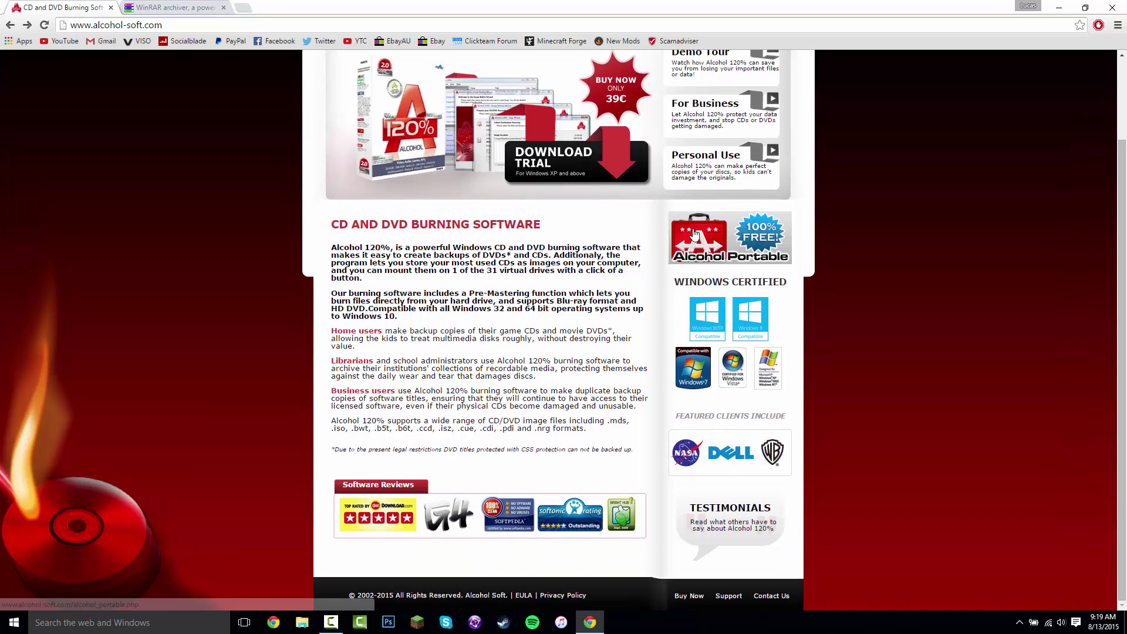
scroll(692, 164, "up", 2)
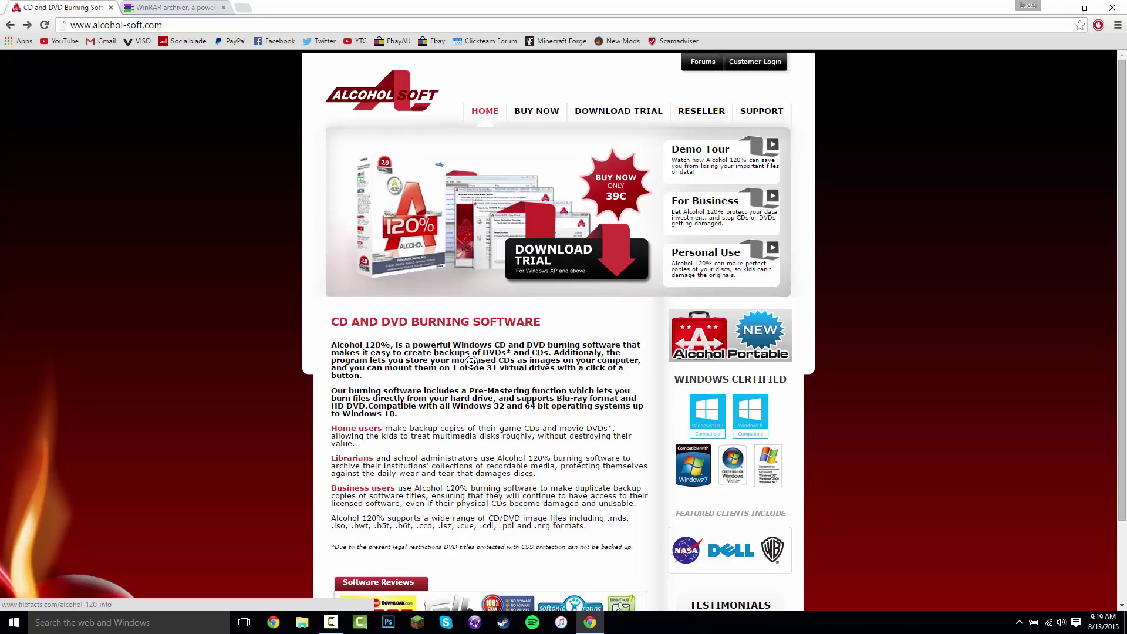
scroll(490, 247, "down", 2)
scroll(560, 176, "up", 2)
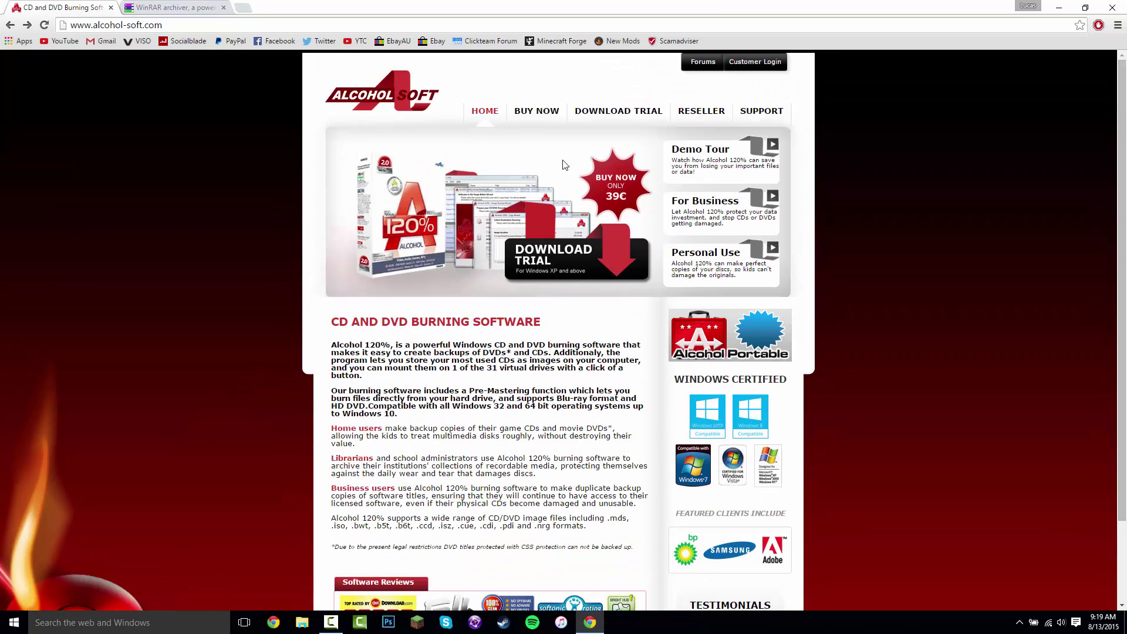
scroll(517, 323, "down", 2)
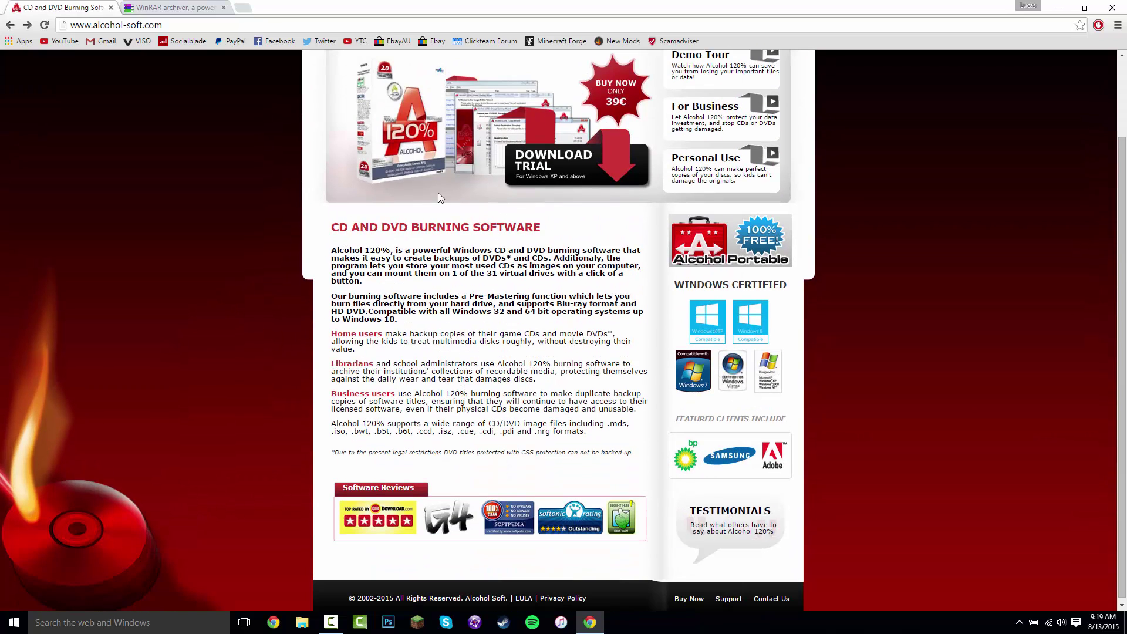
scroll(440, 197, "up", 2)
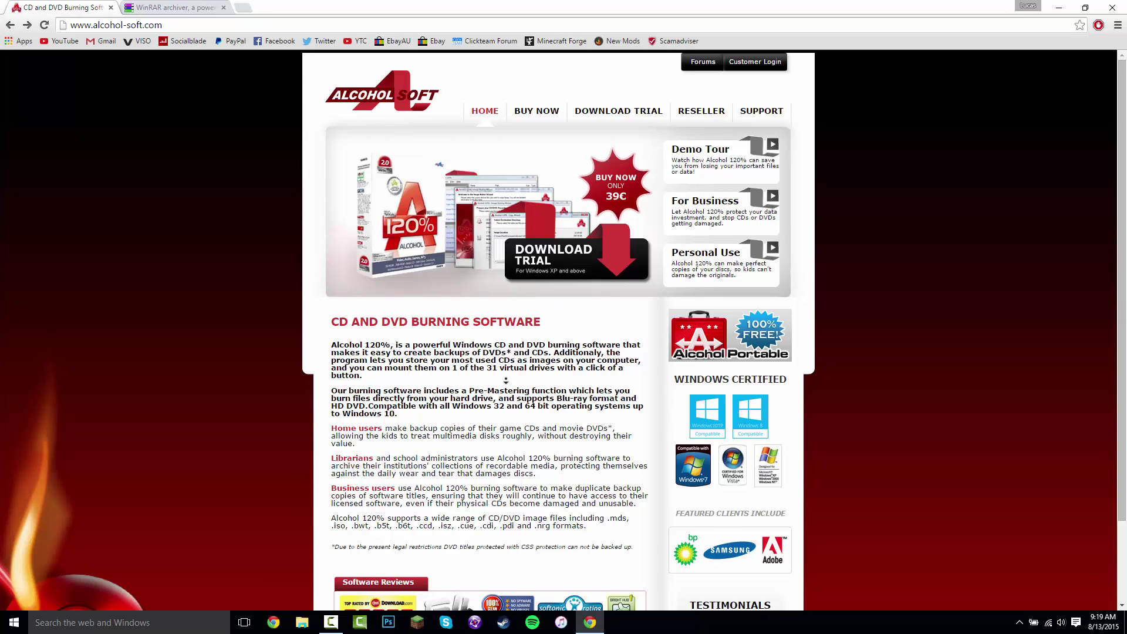
scroll(505, 381, "down", 2)
scroll(587, 352, "up", 2)
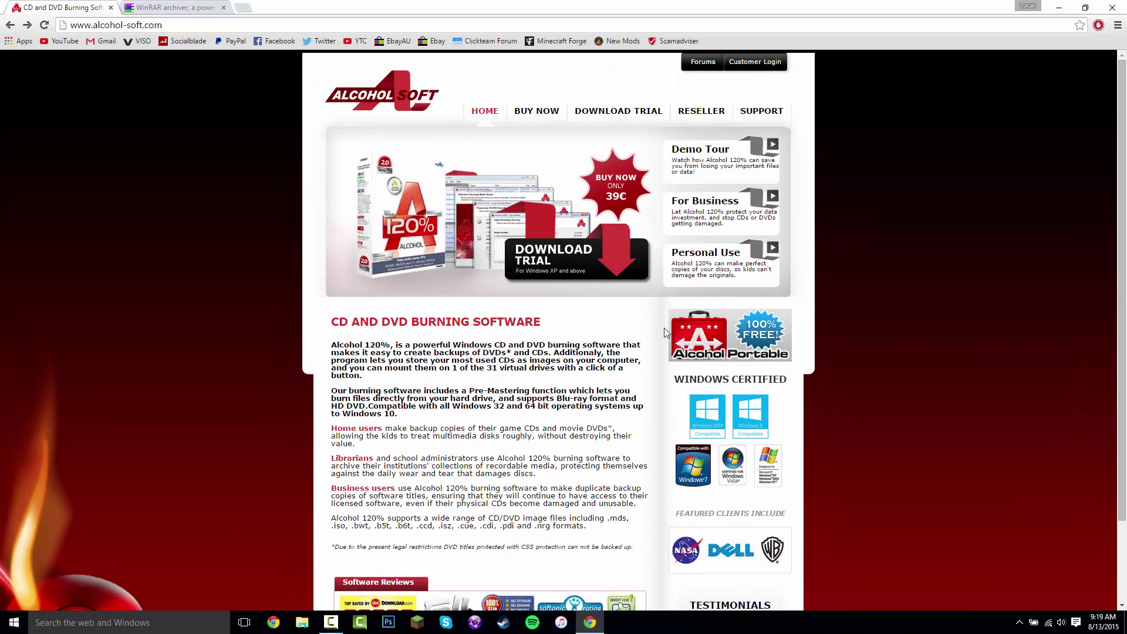
left_click(176, 7)
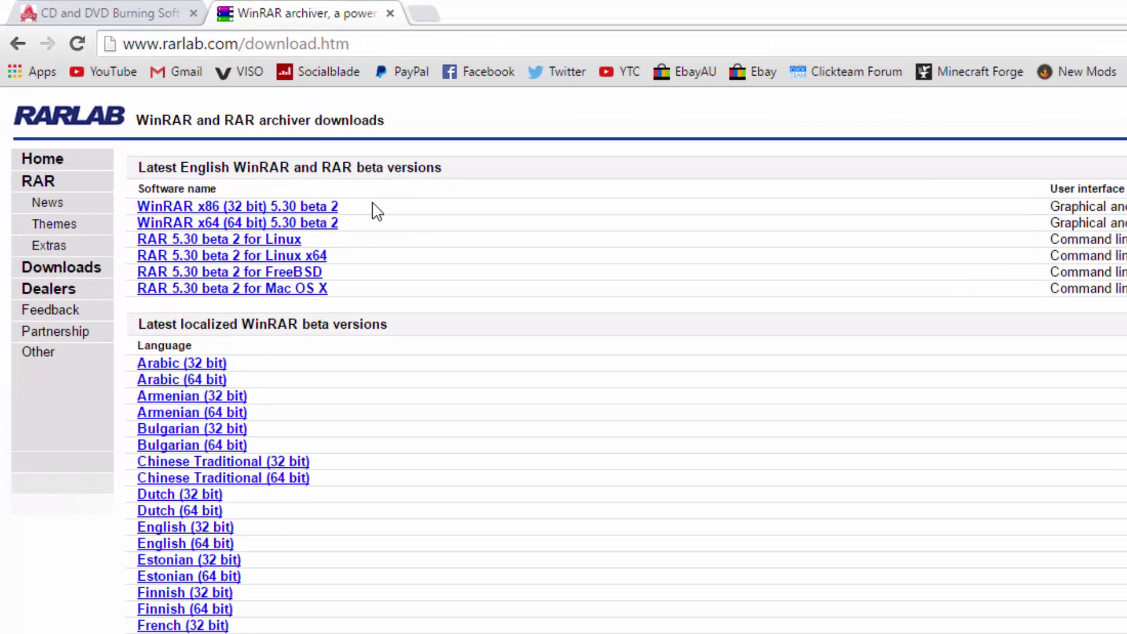
left_click_drag(215, 118, 136, 112)
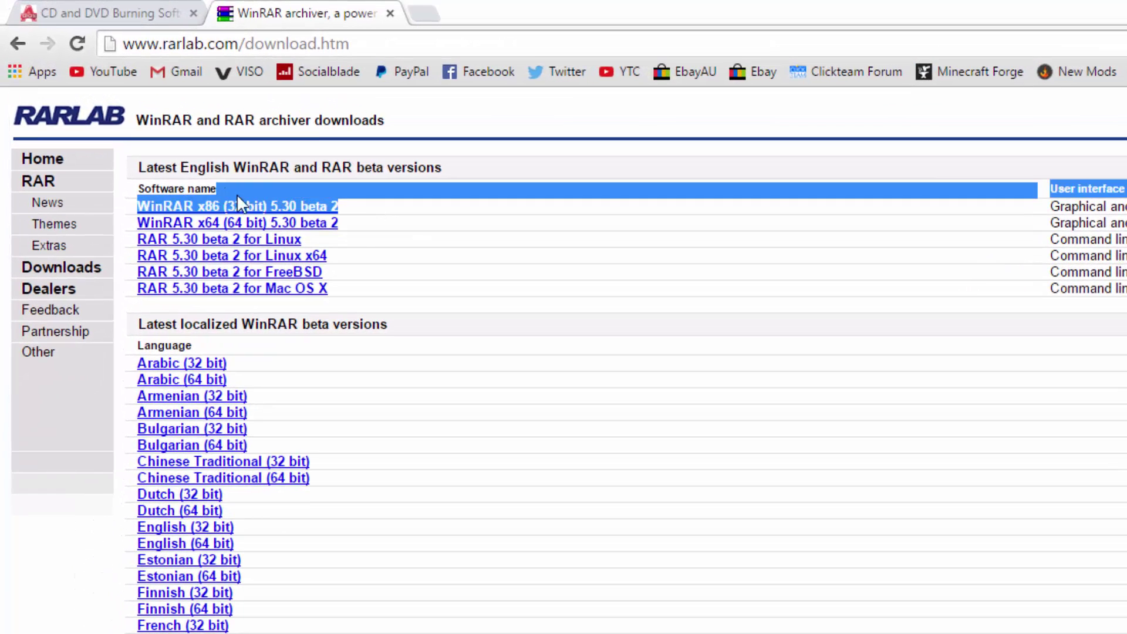
left_click(345, 112)
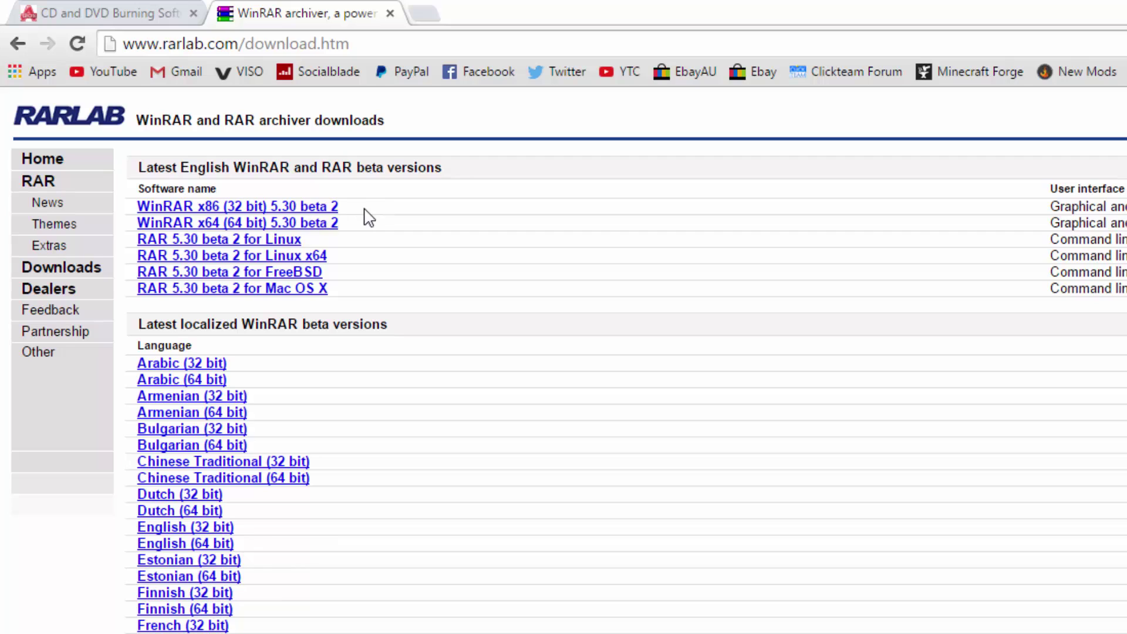
left_click_drag(349, 204, 221, 211)
left_click(389, 229)
left_click_drag(345, 206, 183, 206)
left_click(390, 220)
left_click_drag(345, 223, 184, 223)
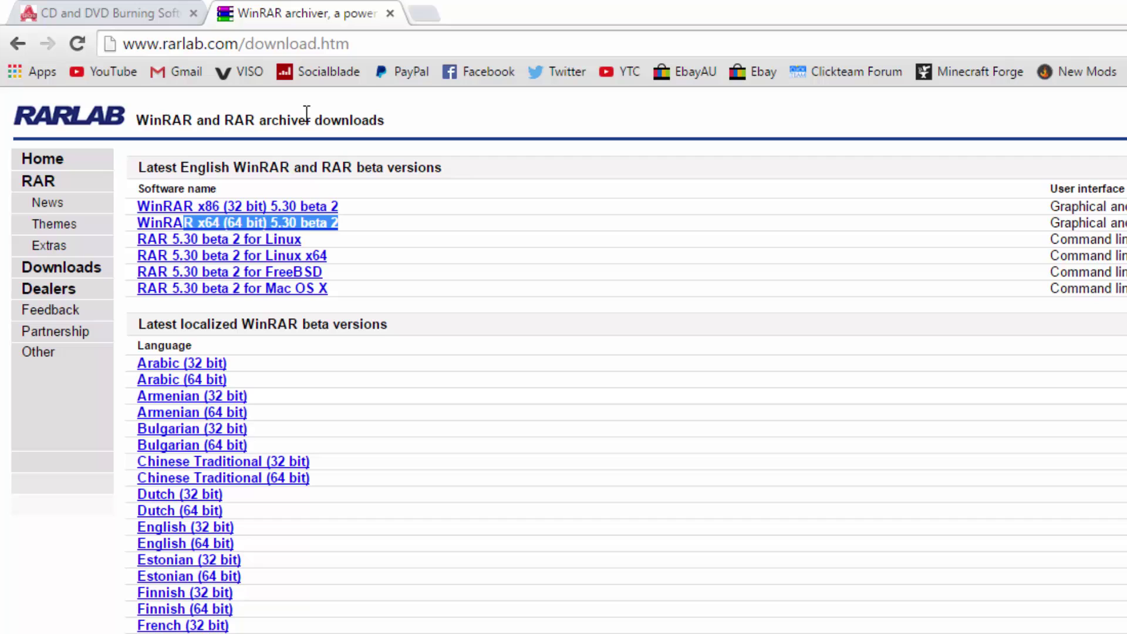
left_click(371, 223)
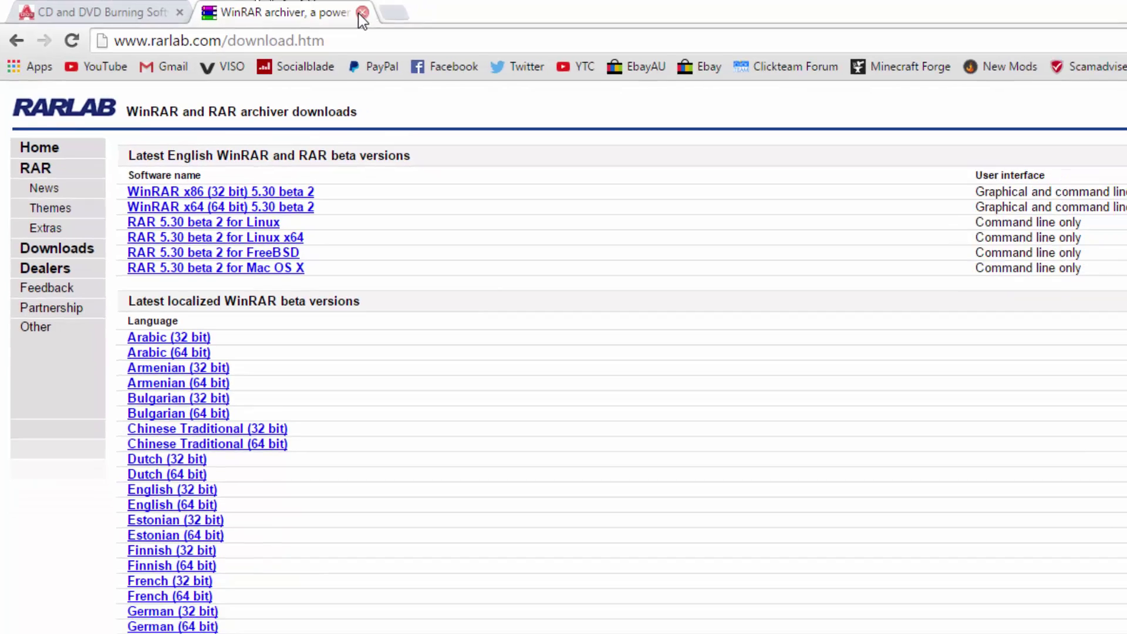
Close the WinRAR archiver tab, leaving the Alcohol Soft homepage as the only tab.
left_click(390, 13)
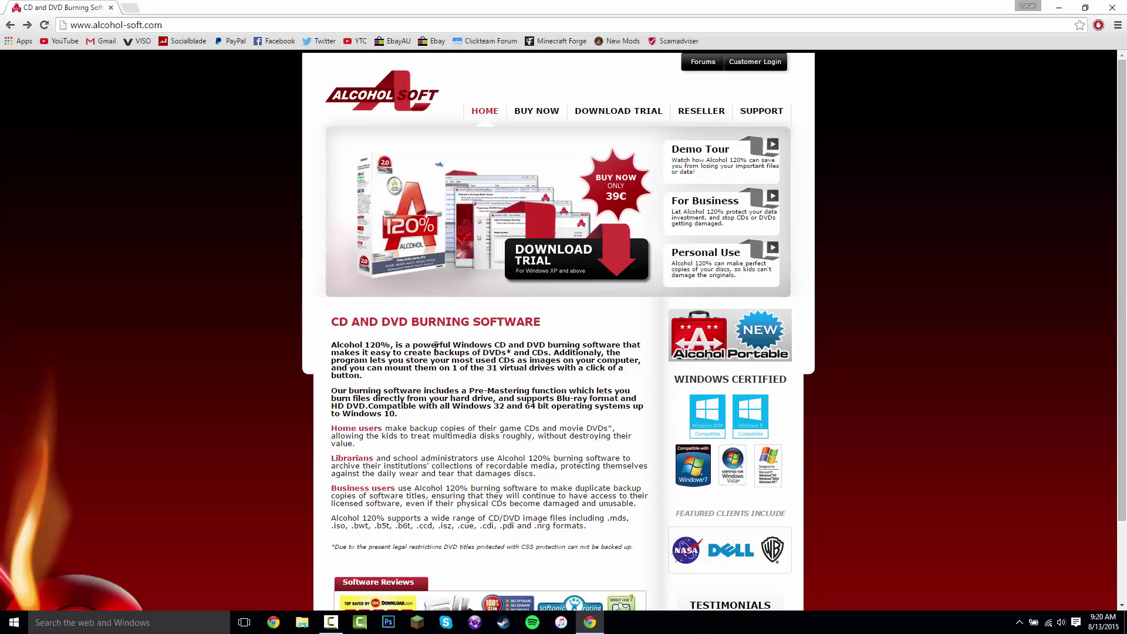
scroll(487, 316, "down", 1)
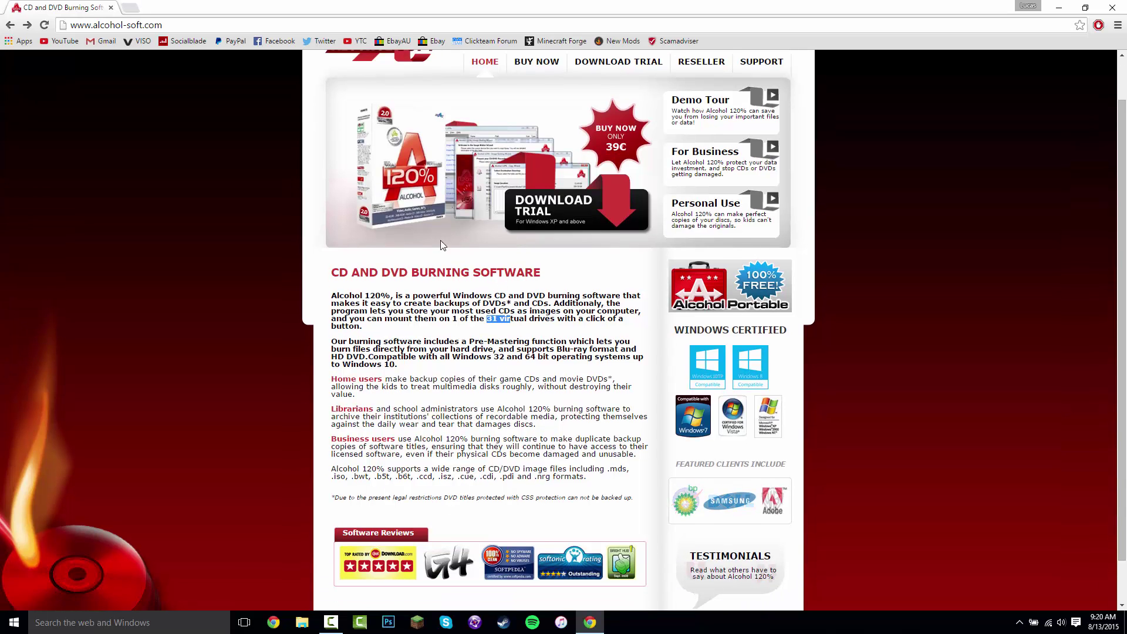
scroll(503, 319, "up", 1)
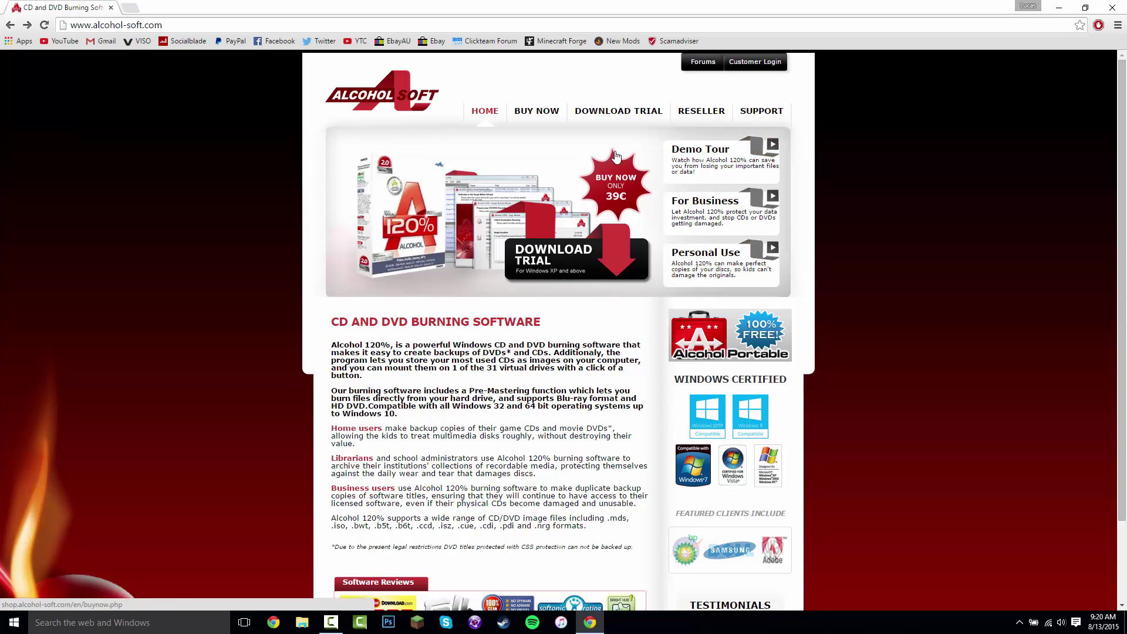
Download the Alcohol 120% Trial 2.0.3.7612 zip (807 KB) from Filefacts, keeping the flagged file.
left_click(604, 115)
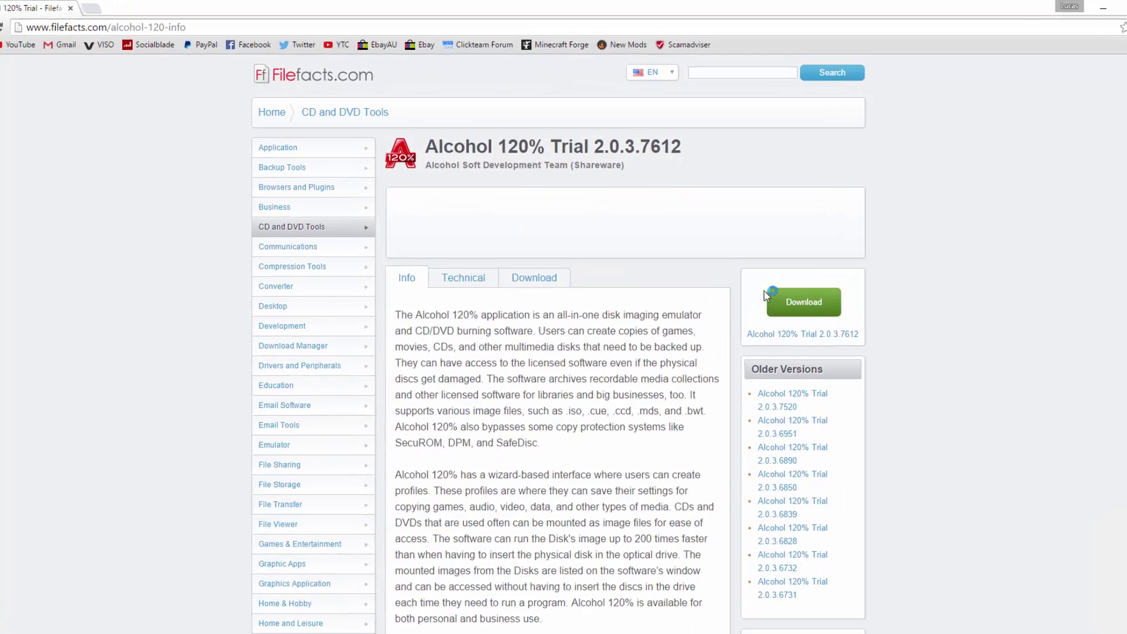
left_click(502, 323)
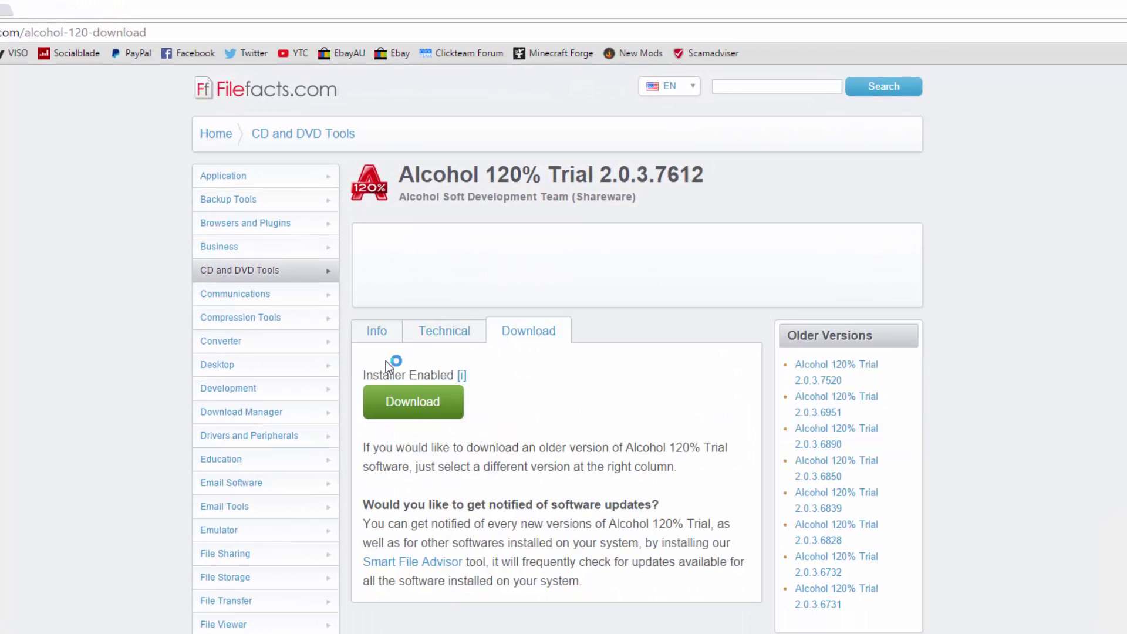
right_click(399, 398)
left_click(424, 405)
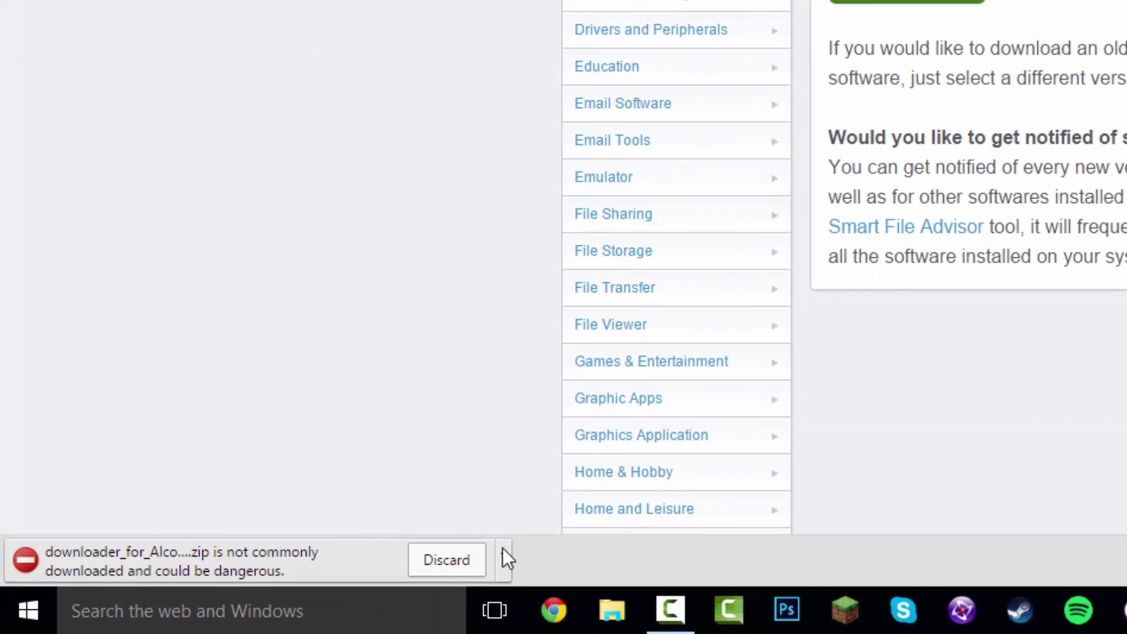
left_click(503, 558)
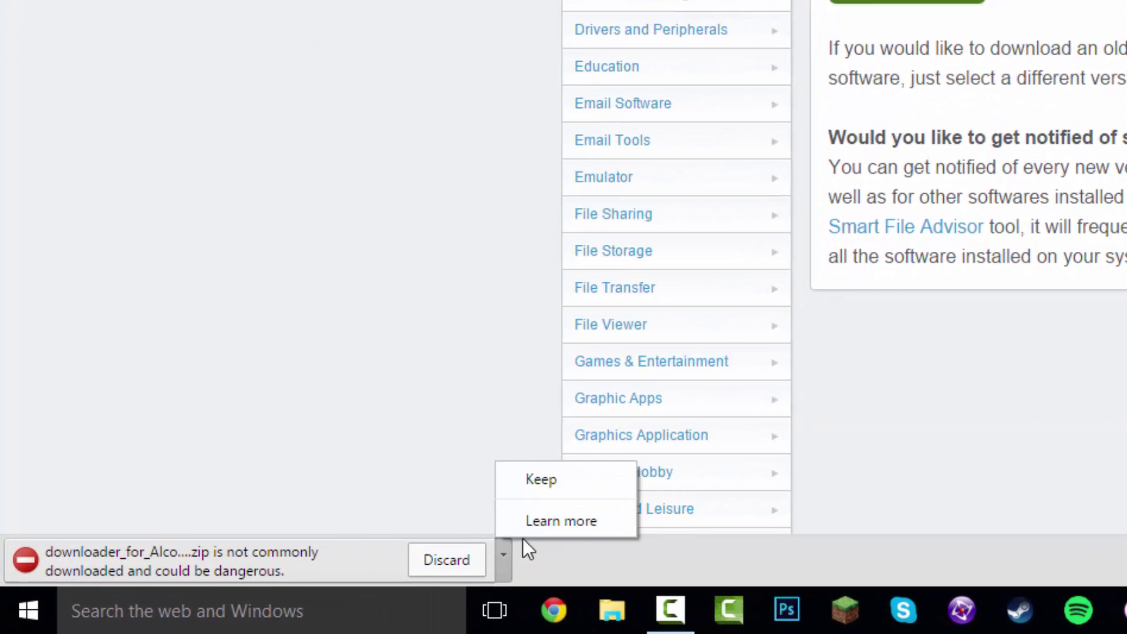
left_click(527, 473)
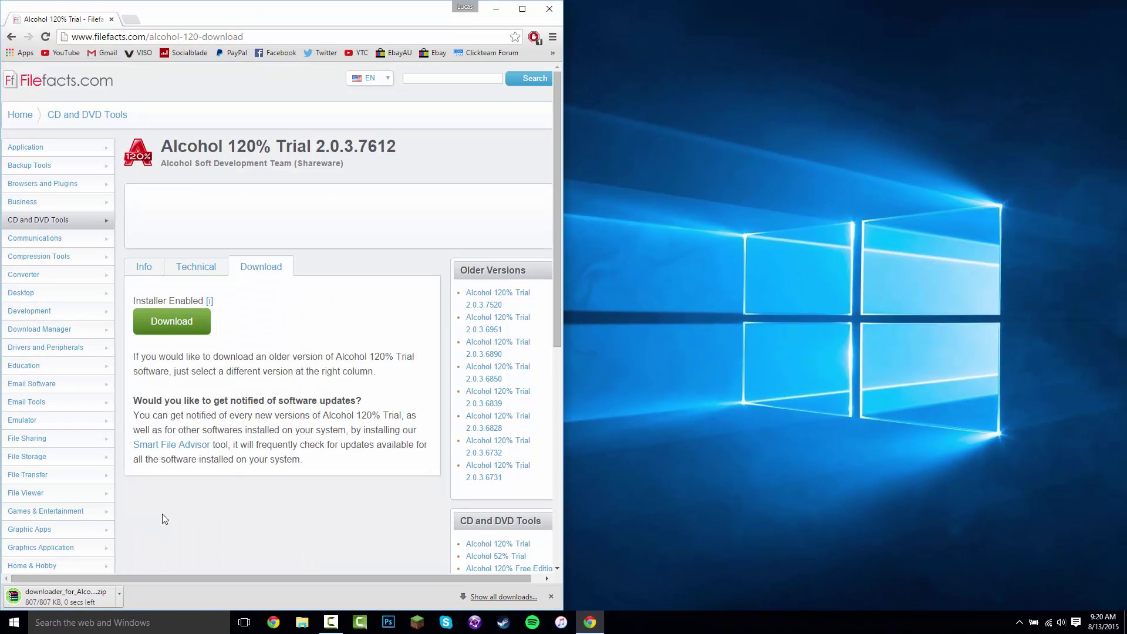
Move the downloaded zip to the desktop, close Chrome, and open the zip with WinRAR archiver.
left_click_drag(61, 590, 781, 232)
left_click(549, 9)
left_click_drag(874, 120, 710, 288)
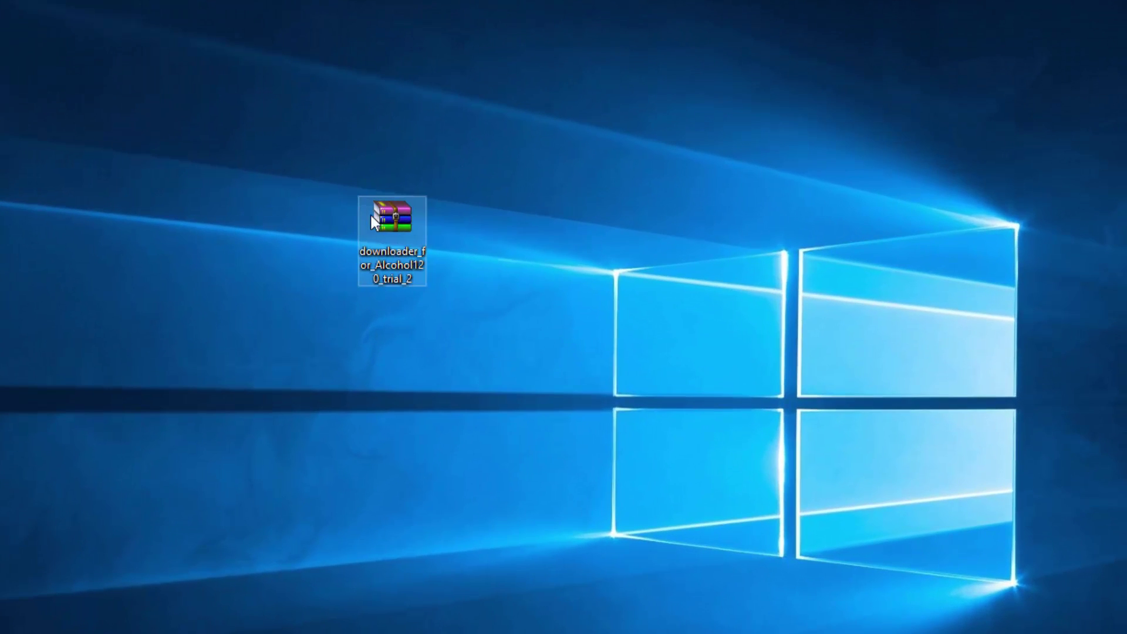
right_click(458, 214)
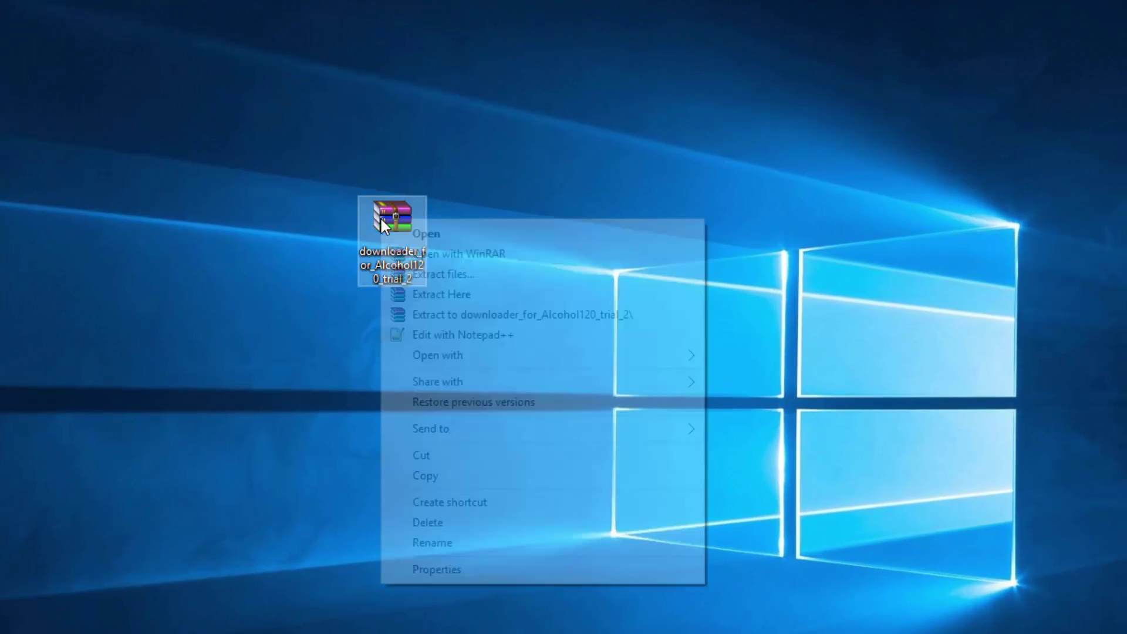
mouse_move(466, 354)
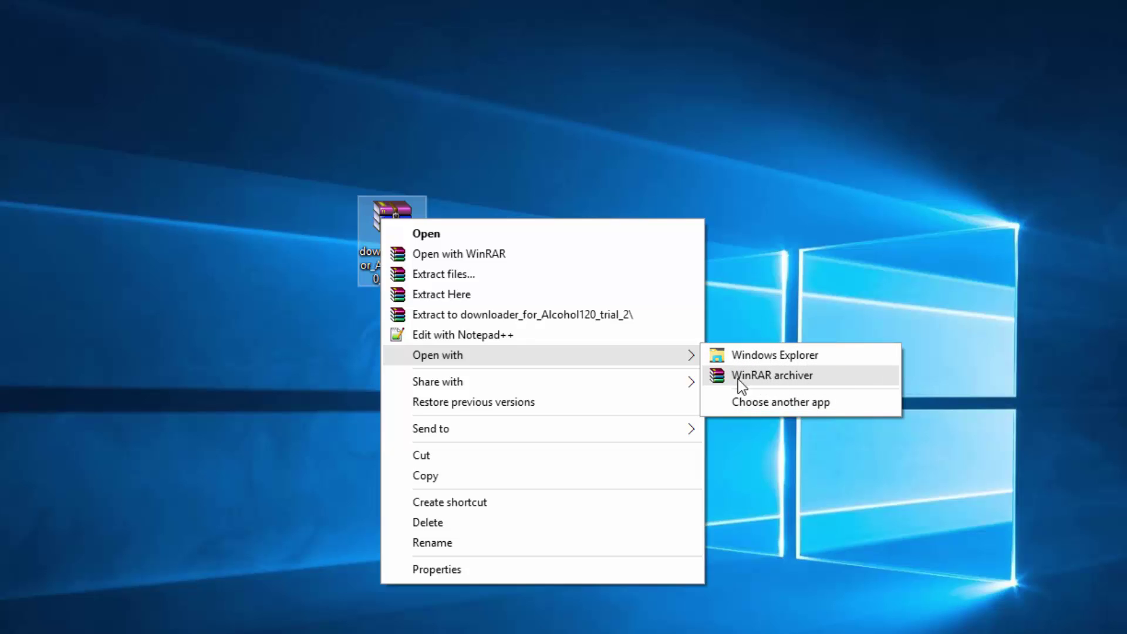
left_click(763, 382)
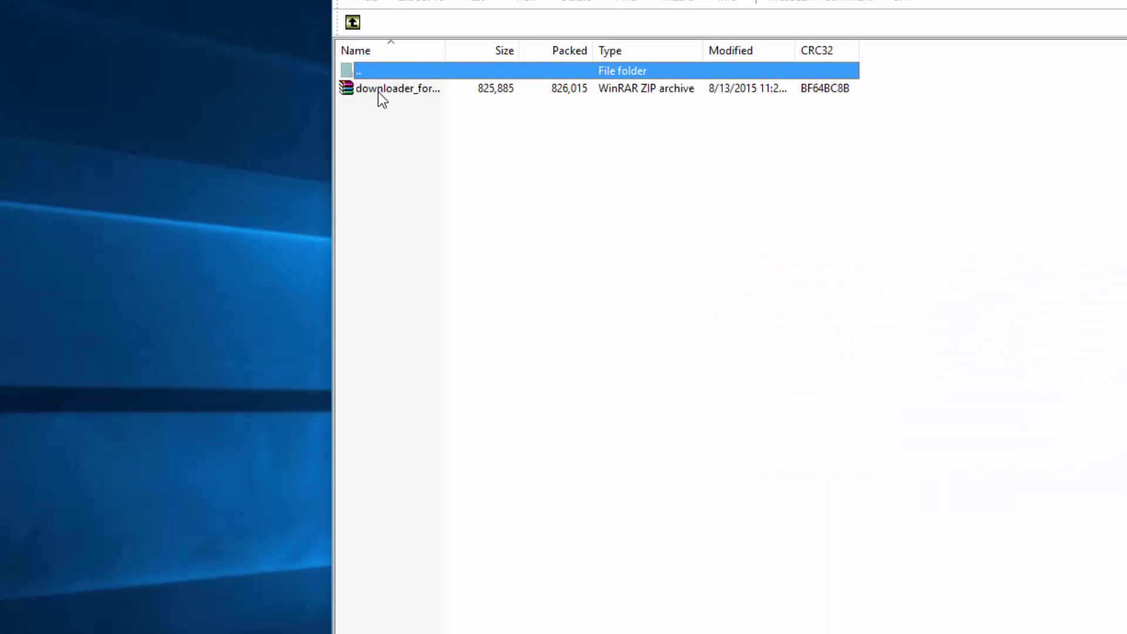
Open the inner downloader zip and run the downloader_for_Alcohol120 application from it.
left_click(396, 87)
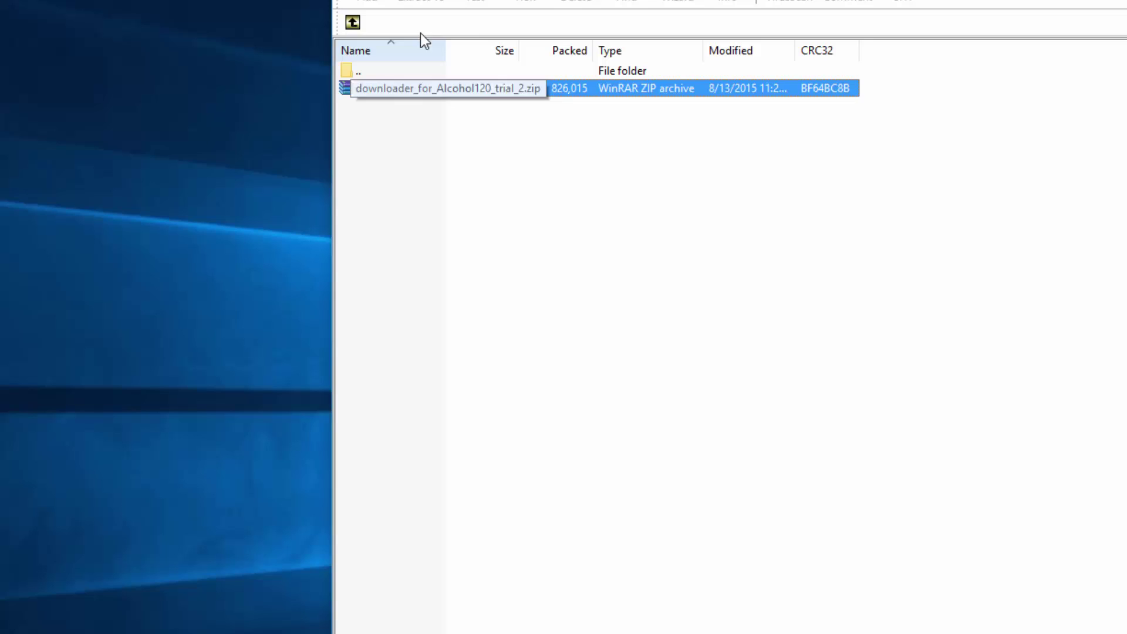
double_click(402, 89)
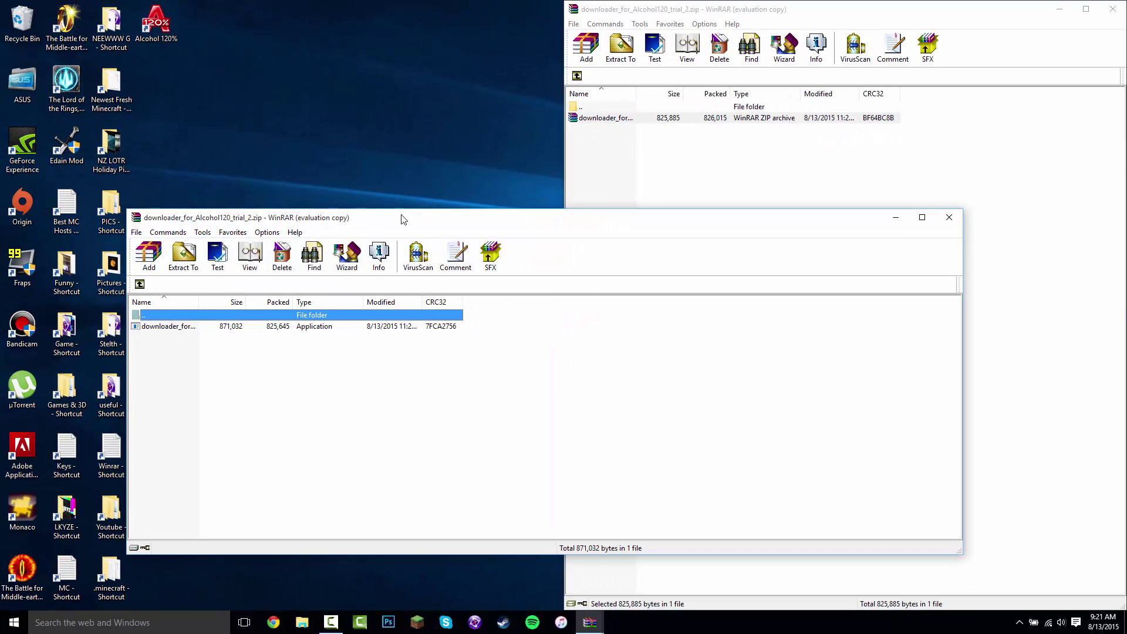
left_click_drag(402, 219, 717, 151)
left_click(480, 257)
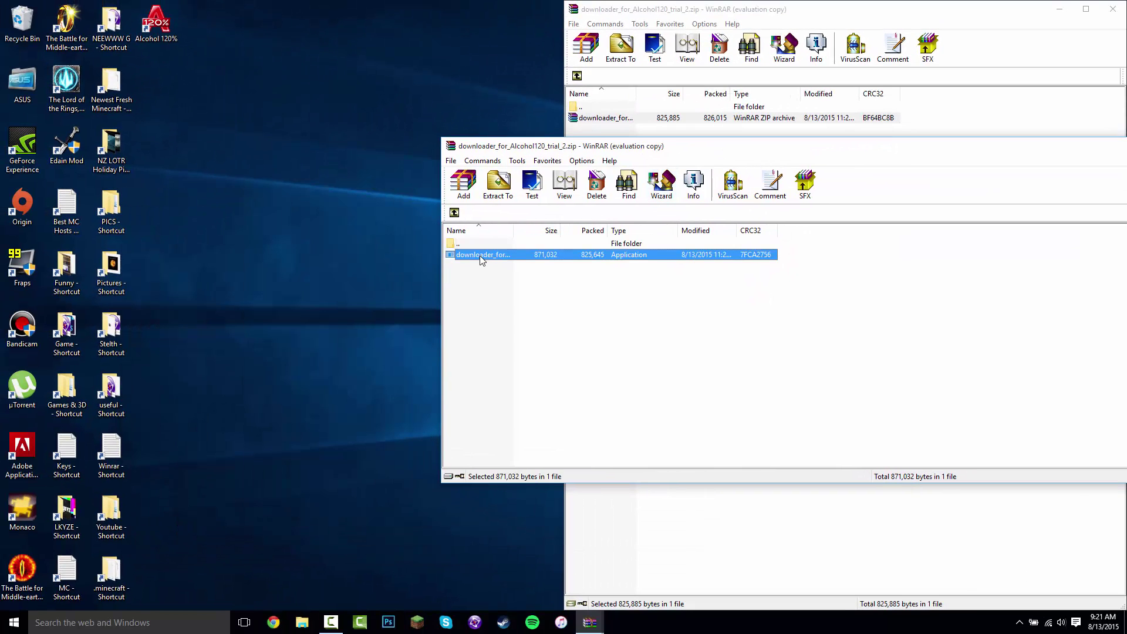
double_click(483, 257)
Exit the Alcohol-Soft download manager without installing.
left_click_drag(503, 193, 472, 146)
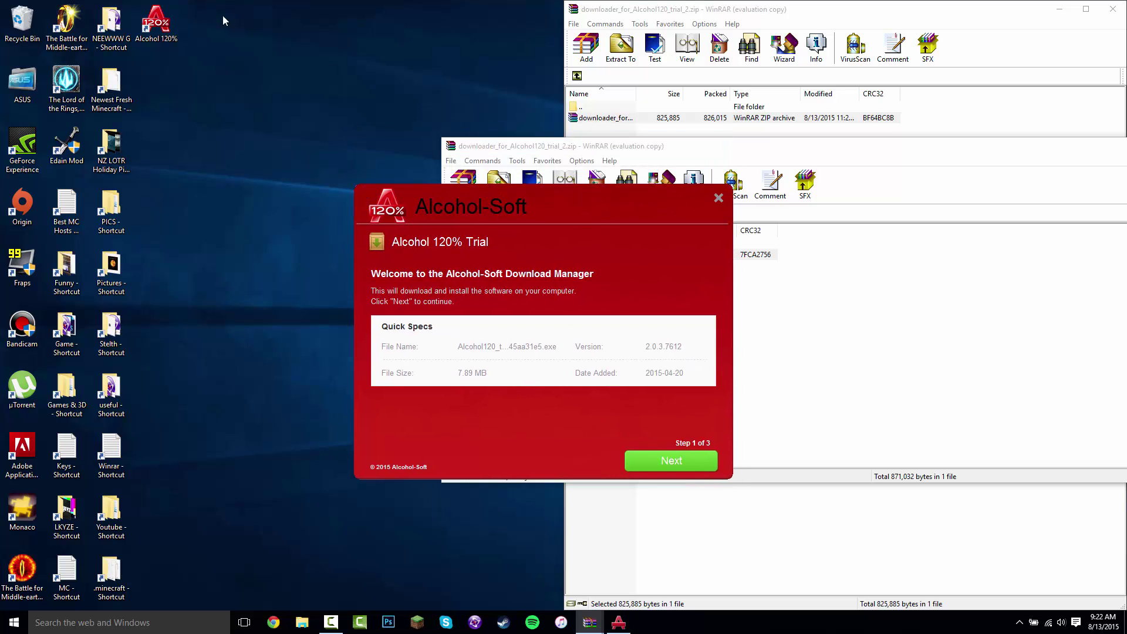
left_click(717, 198)
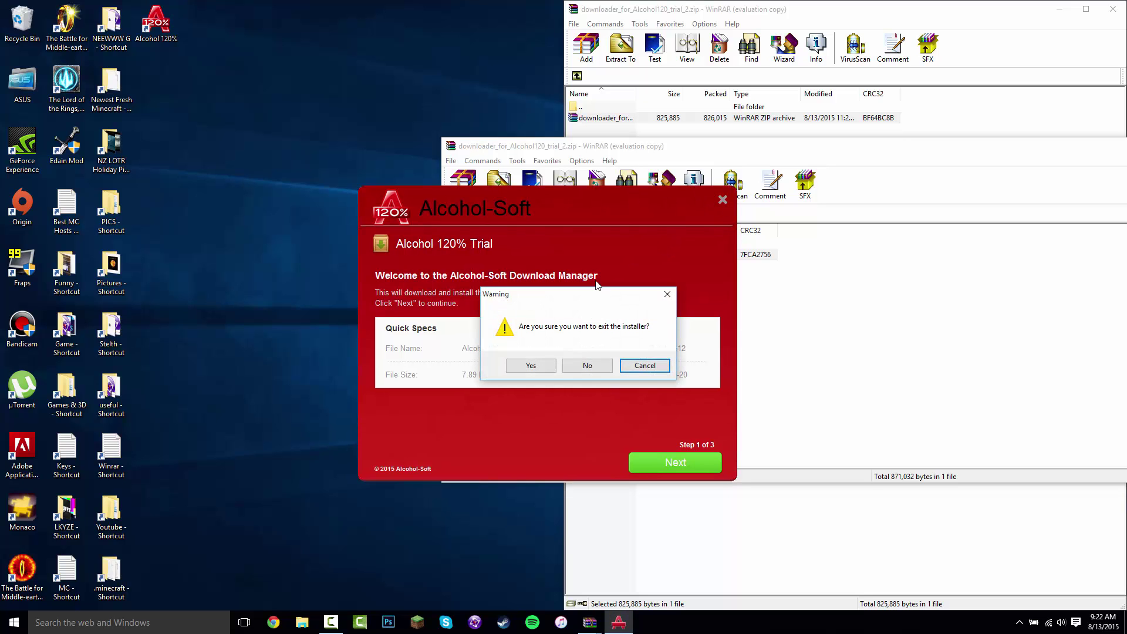
left_click(542, 366)
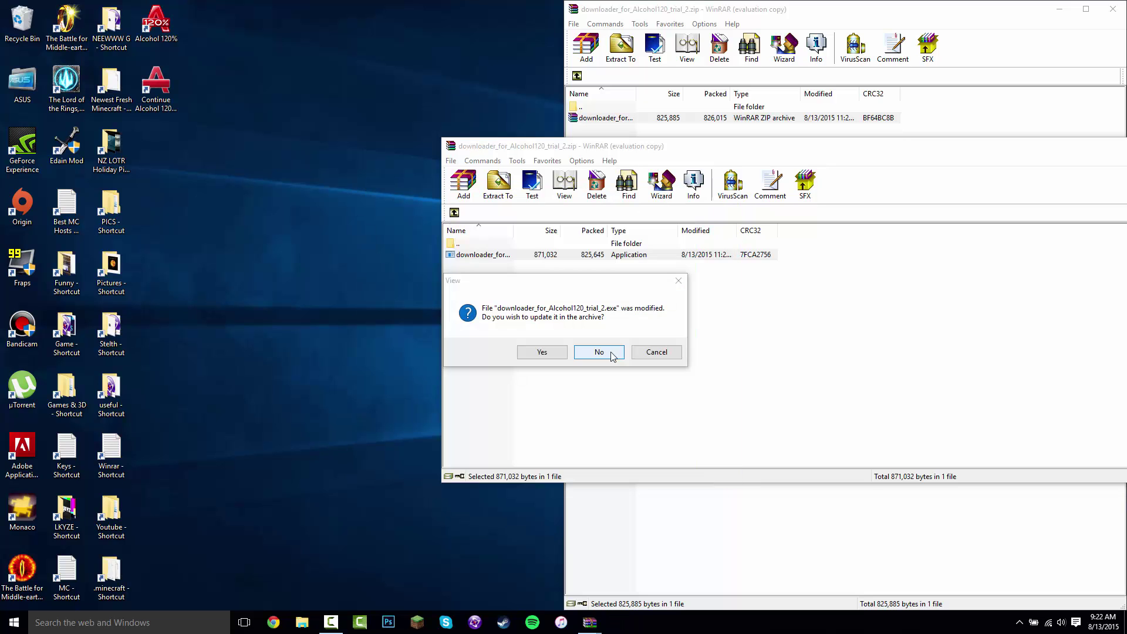
Decline updating the archive and close both WinRAR windows.
left_click(604, 352)
double_click(590, 154)
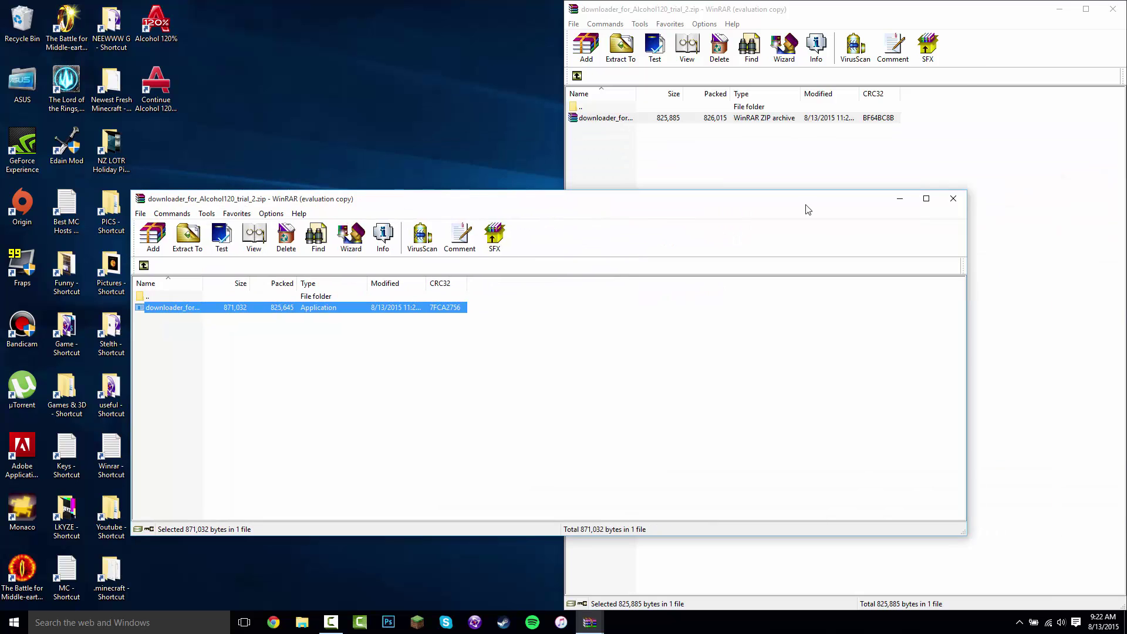
left_click(954, 198)
left_click(1110, 13)
Delete the Continue Alcohol 120% shortcut and the downloader zip into the Recycle Bin.
left_click(156, 88)
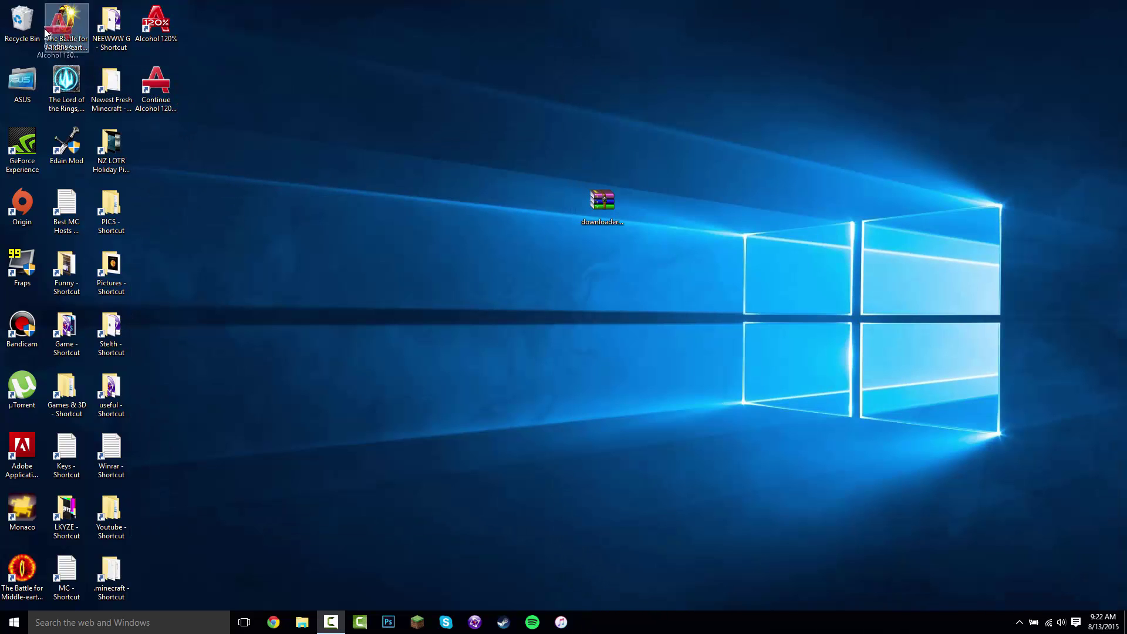
left_click_drag(44, 33, 44, 33)
left_click_drag(675, 136, 528, 281)
left_click_drag(602, 202, 22, 24)
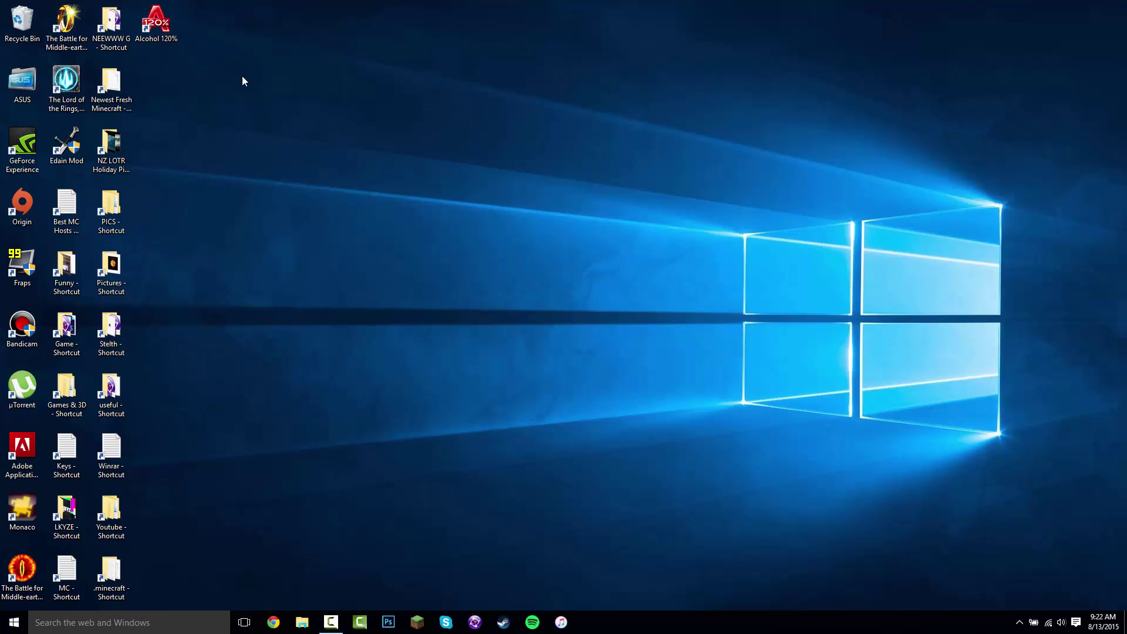
Launch Alcohol 120% from its desktop icon.
left_click_drag(250, 80, 147, 22)
left_click(254, 141)
left_click_drag(34, 37, 396, 361)
left_click(390, 423)
double_click(157, 34)
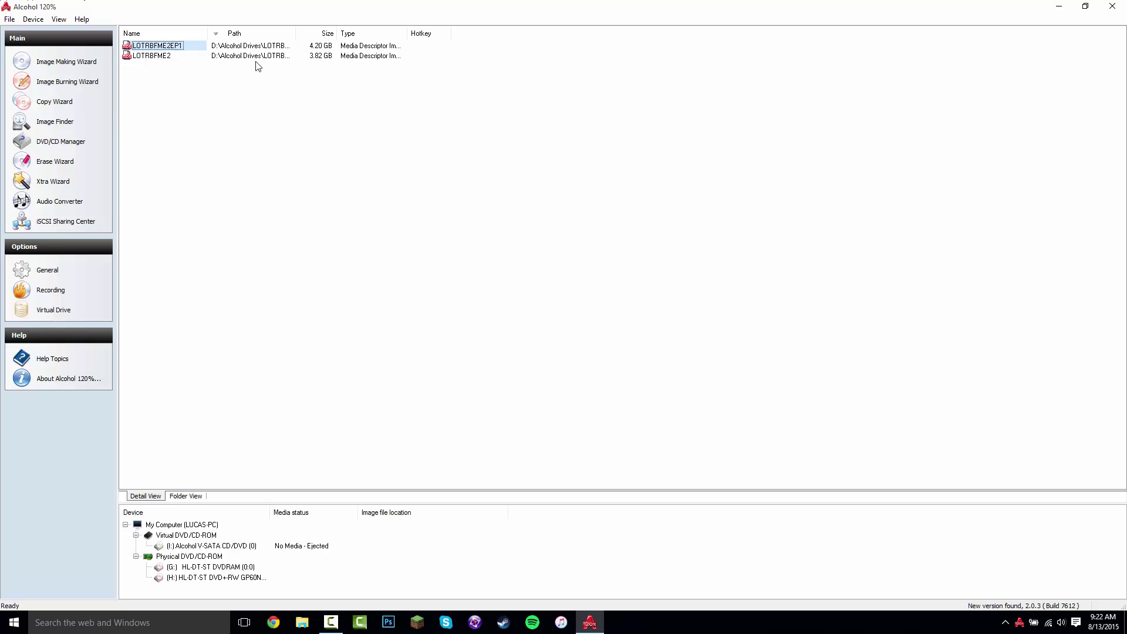
left_click_drag(454, 127, 164, 89)
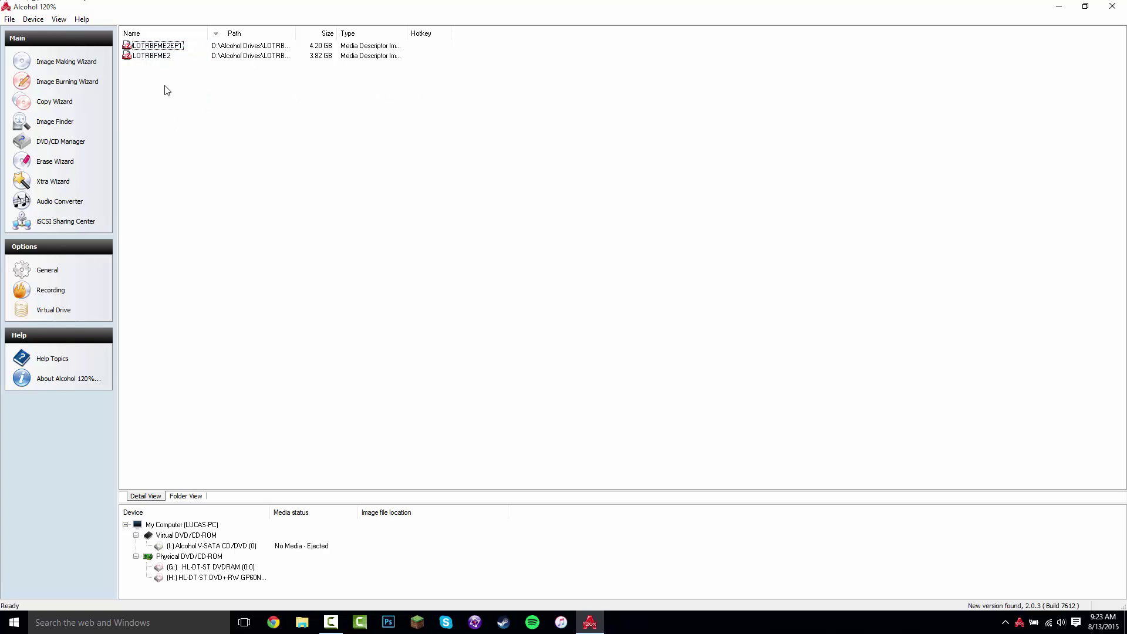
left_click(153, 56)
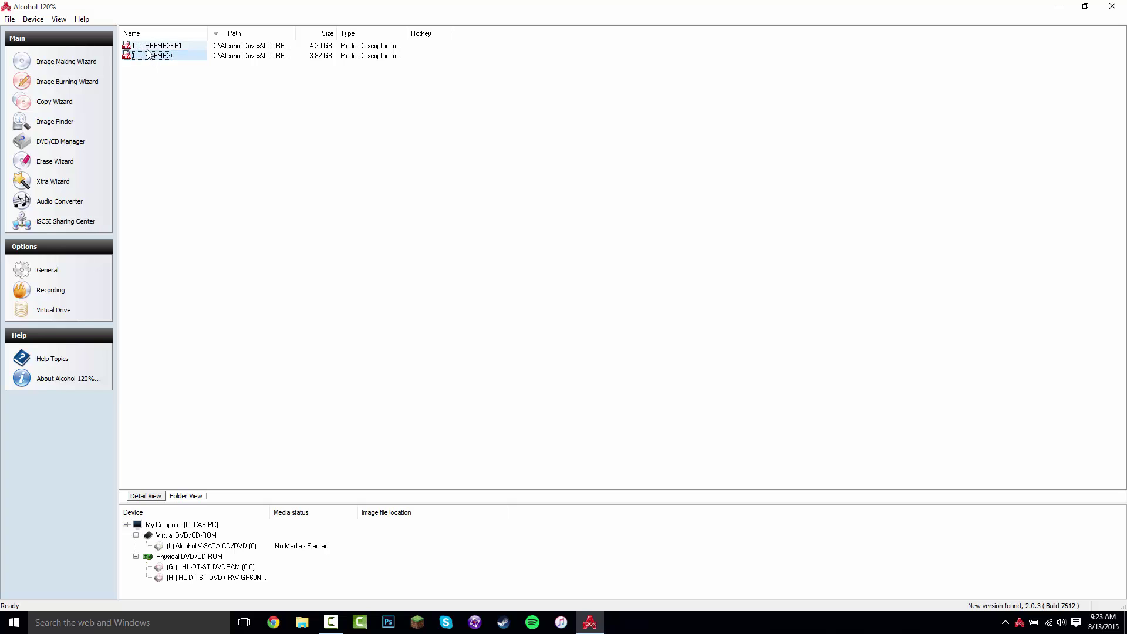
left_click(169, 101)
left_click_drag(273, 119, 144, 104)
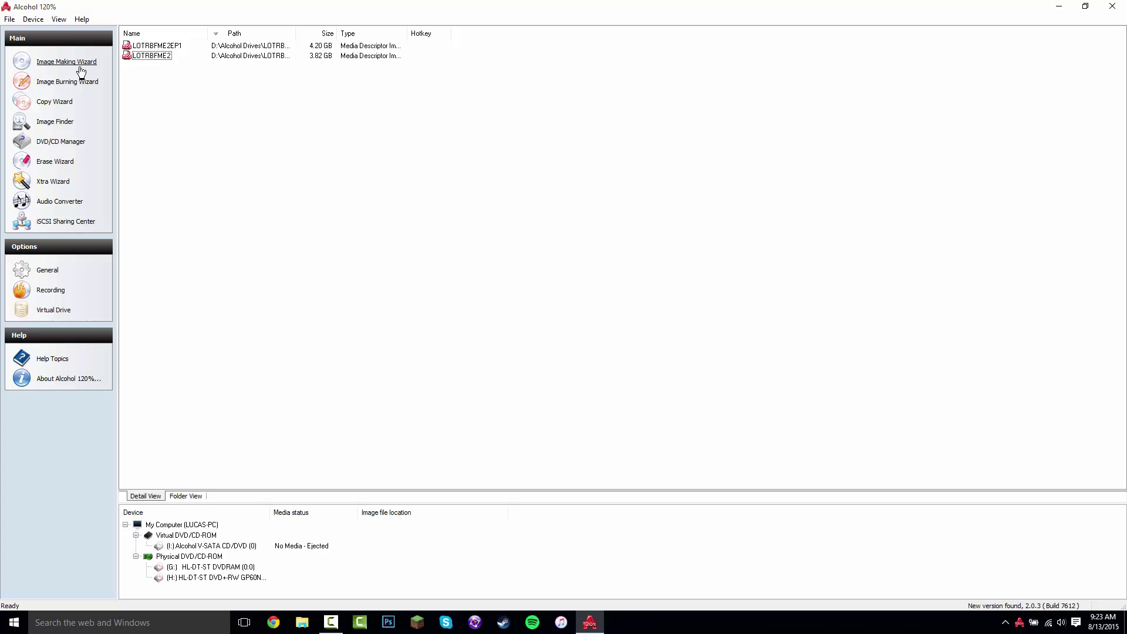
left_click_drag(427, 154, 170, 59)
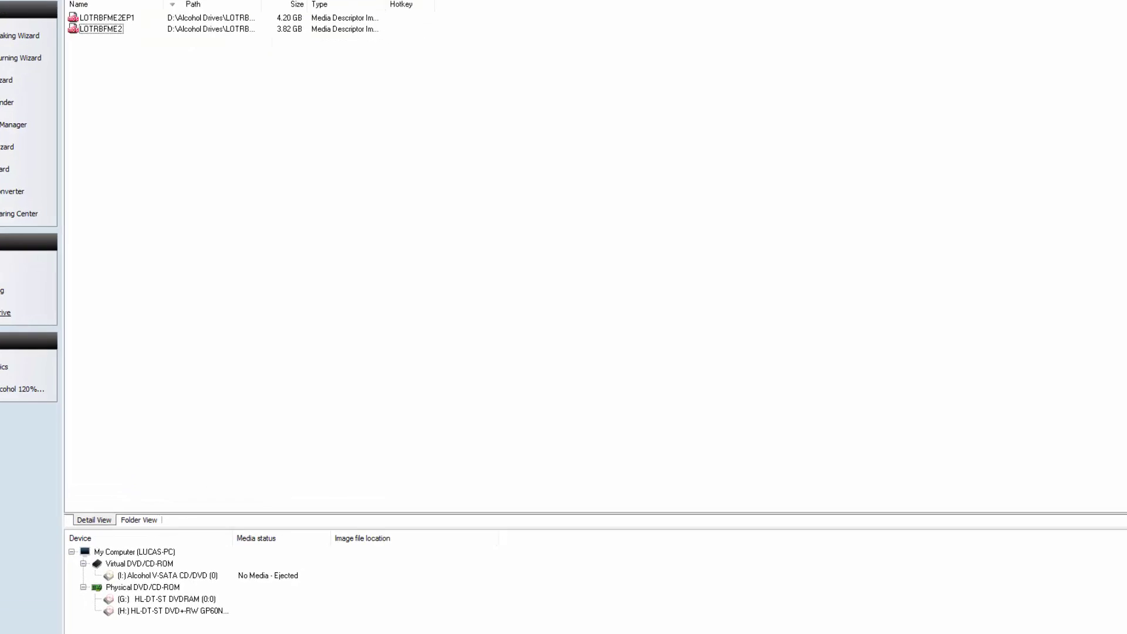
left_click(53, 310)
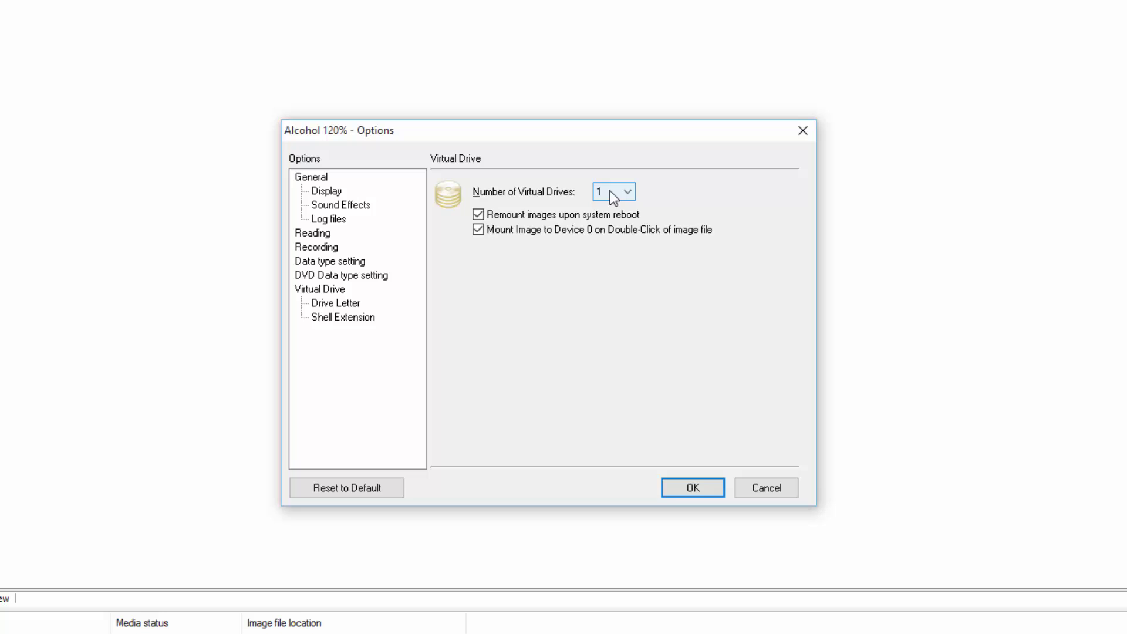
left_click(624, 189)
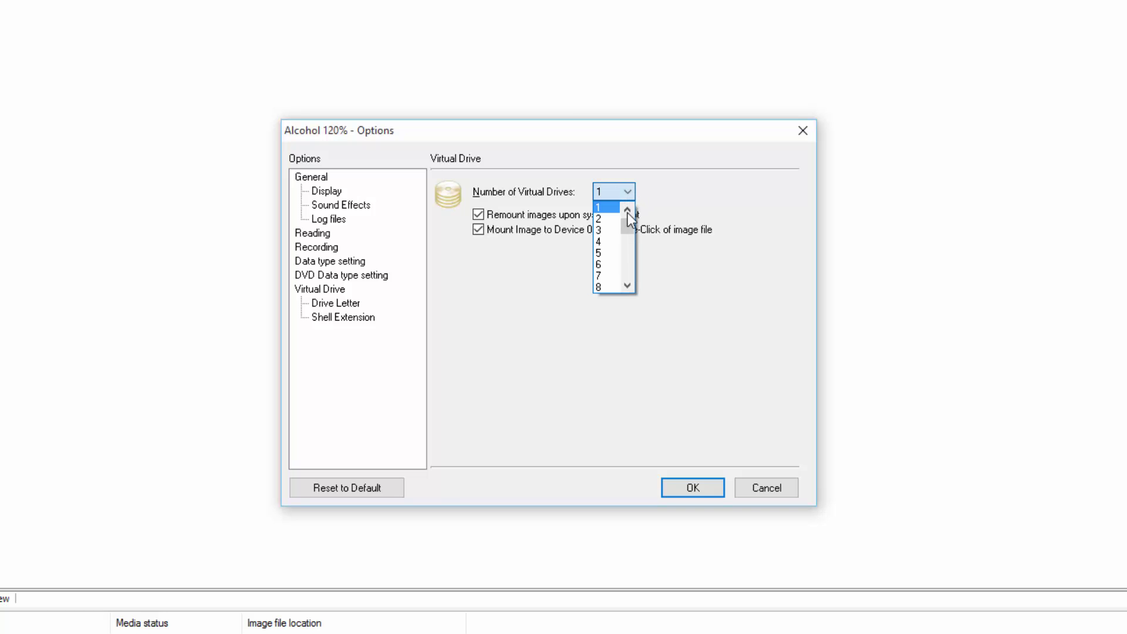
mouse_move(629, 225)
left_mouse_down()
mouse_move(624, 284)
mouse_move(604, 168)
mouse_move(624, 286)
mouse_move(616, 230)
left_mouse_up()
left_click_drag(614, 288, 631, 260)
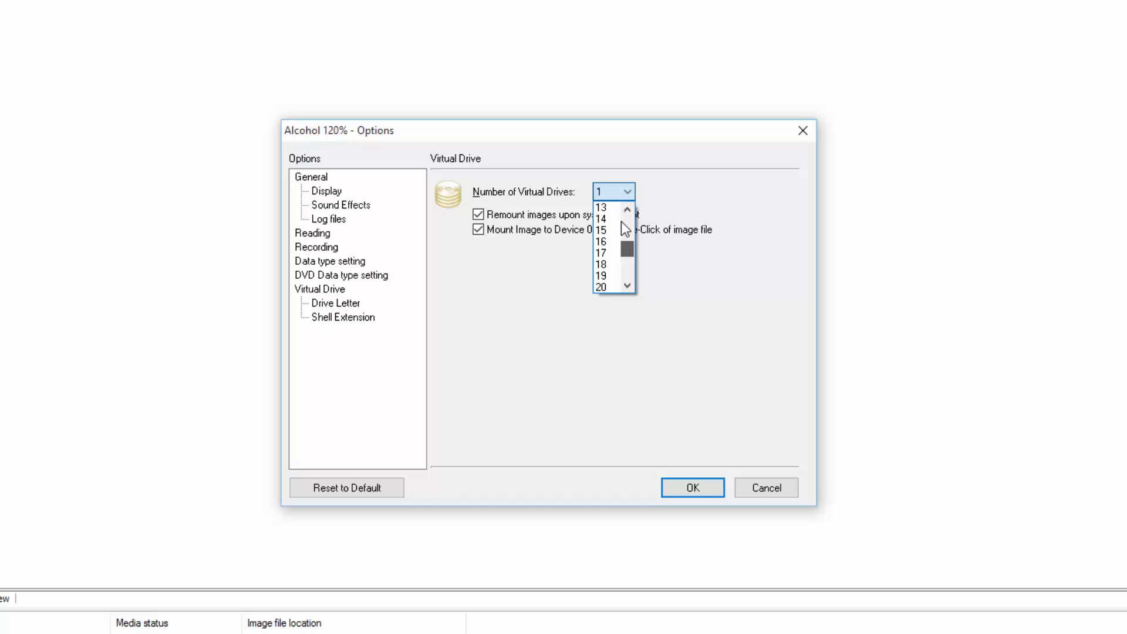
scroll(621, 221, "up", 4)
left_click(628, 228)
left_click_drag(628, 246, 627, 221)
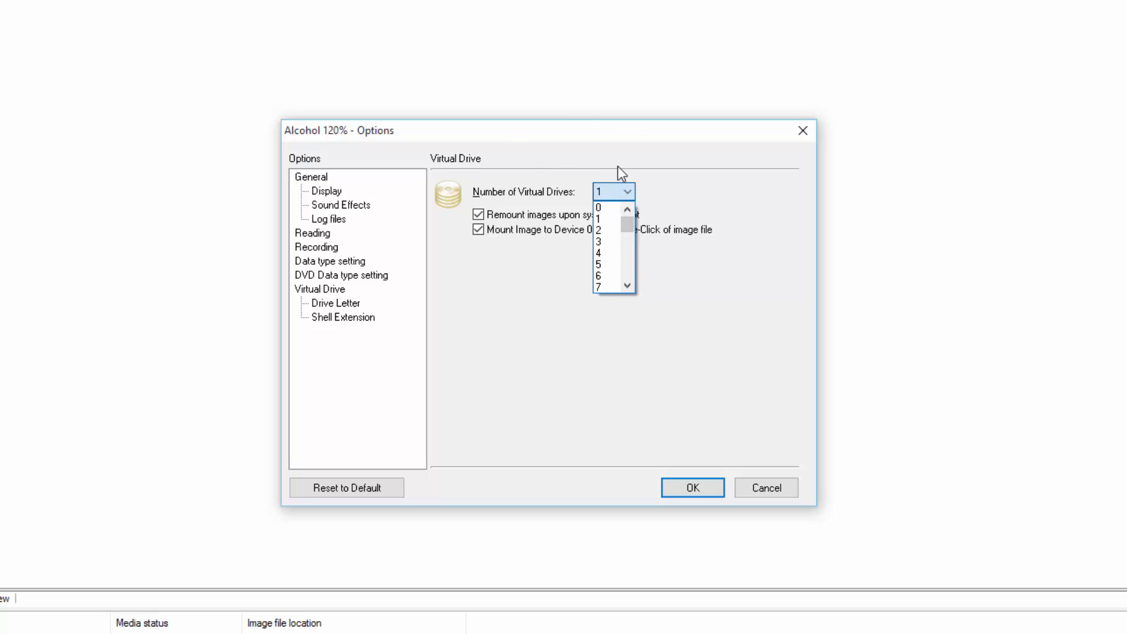
left_click(626, 196)
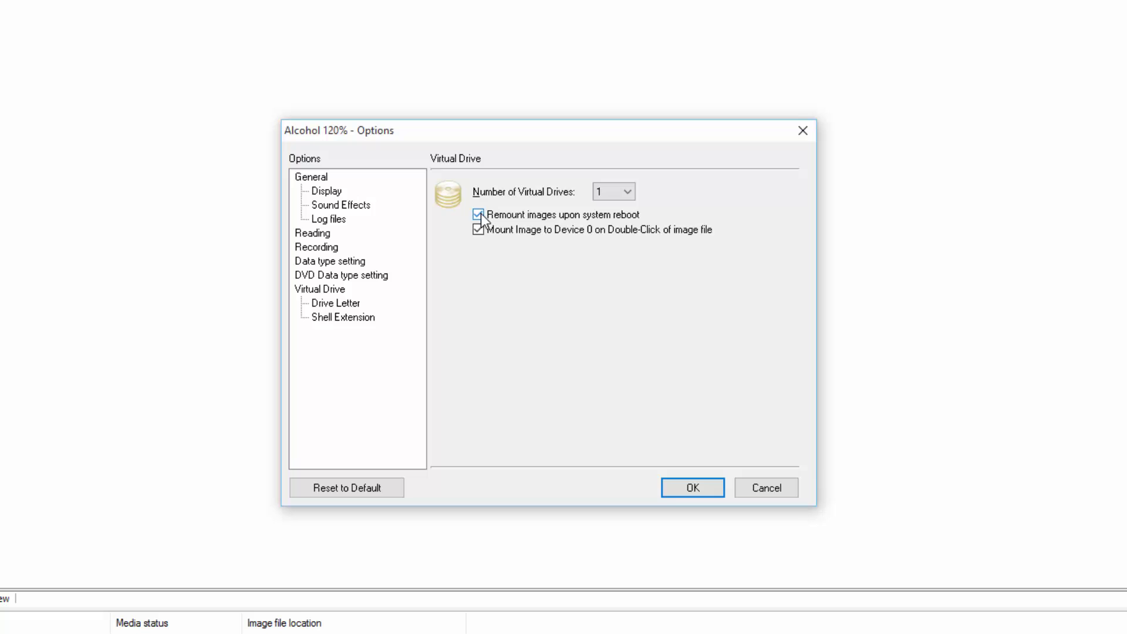
left_click(689, 486)
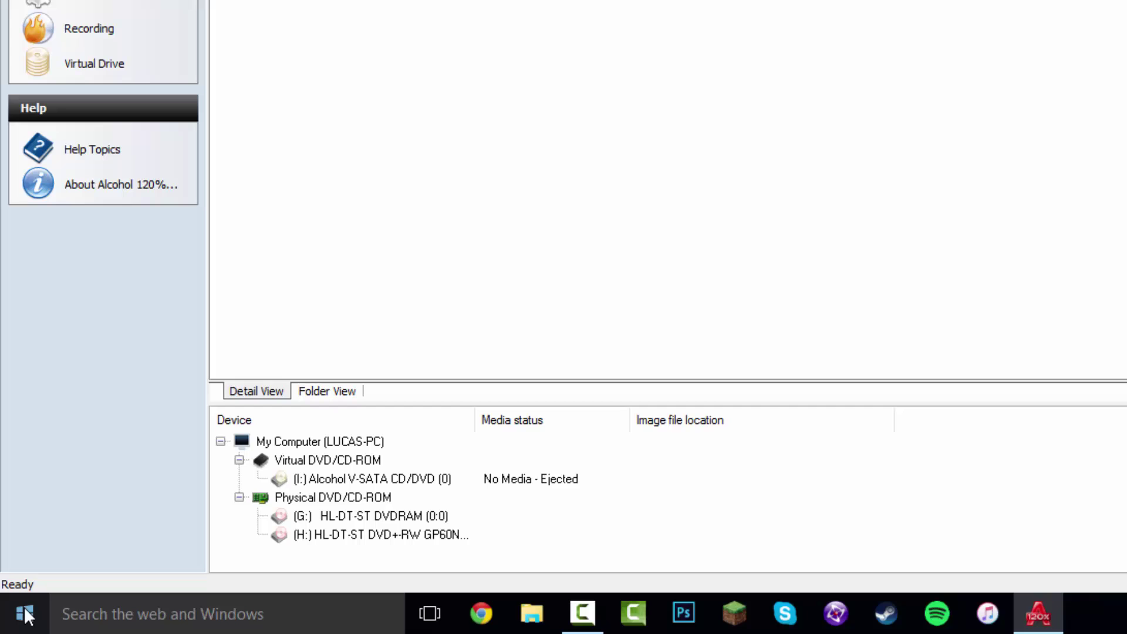
Open File Explorer on the This PC view.
right_click(19, 617)
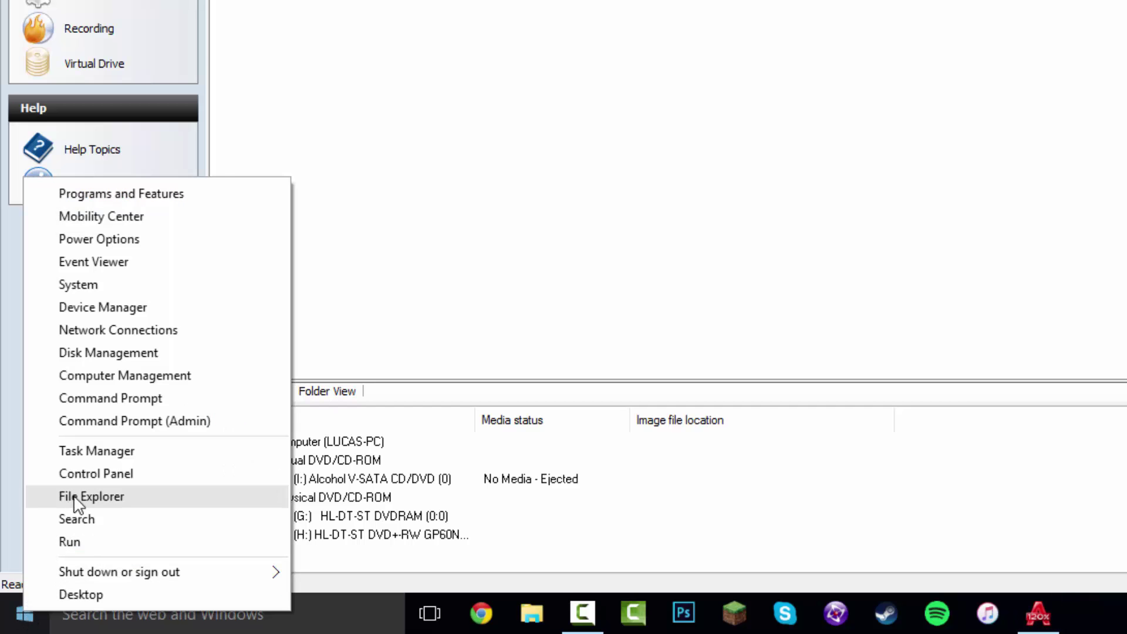
left_click(90, 499)
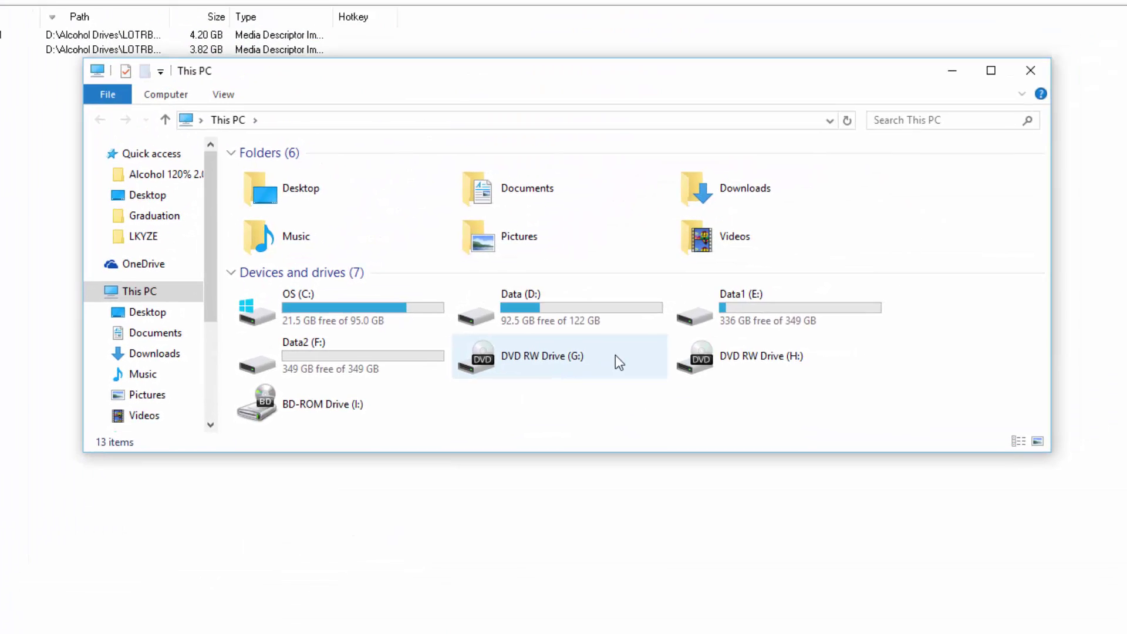
left_click_drag(458, 123, 487, 246)
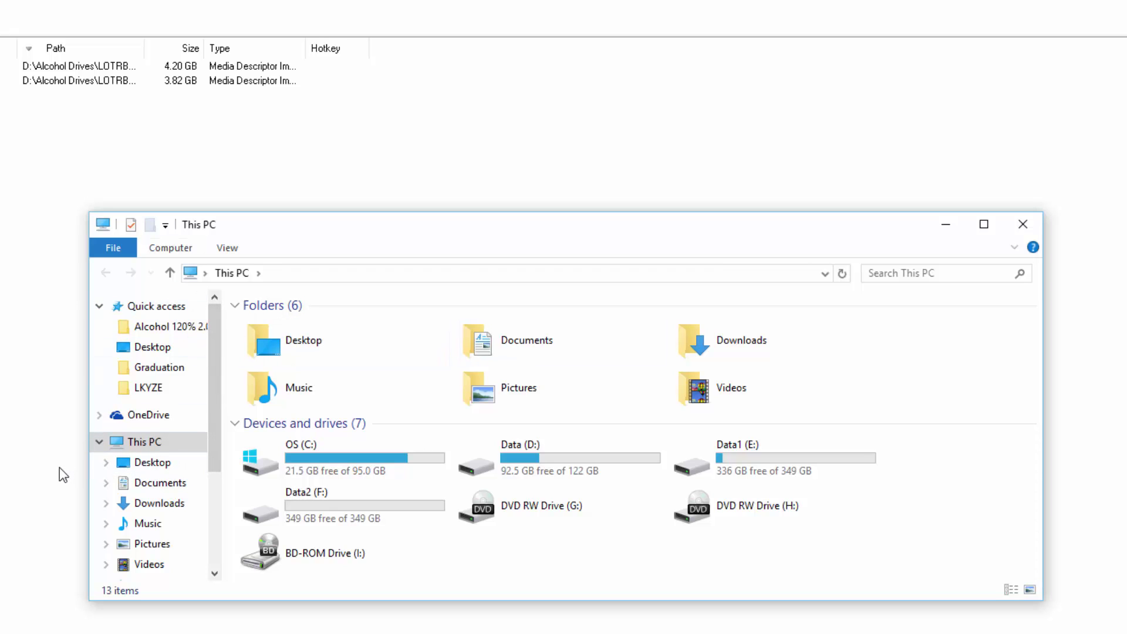
Confirm the R6VEGAS2 disc sits in DVD RW Drive (H:), then close File Explorer.
left_click(787, 504)
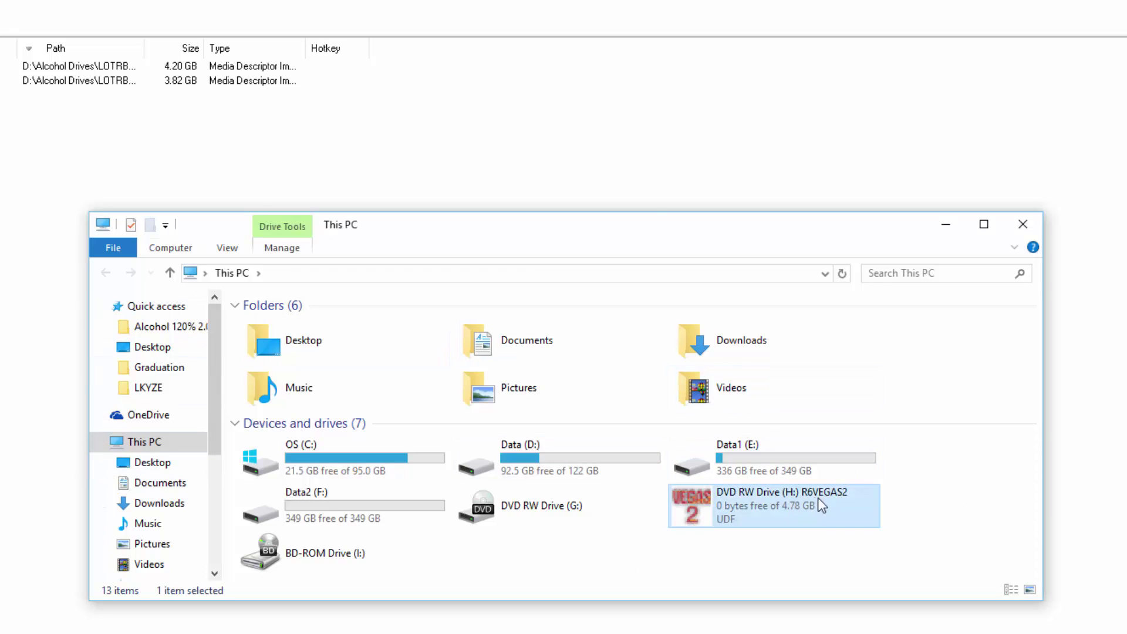
left_click_drag(911, 565, 664, 481)
left_click(707, 567)
left_click(743, 506)
left_click_drag(834, 563, 684, 485)
left_click(764, 552)
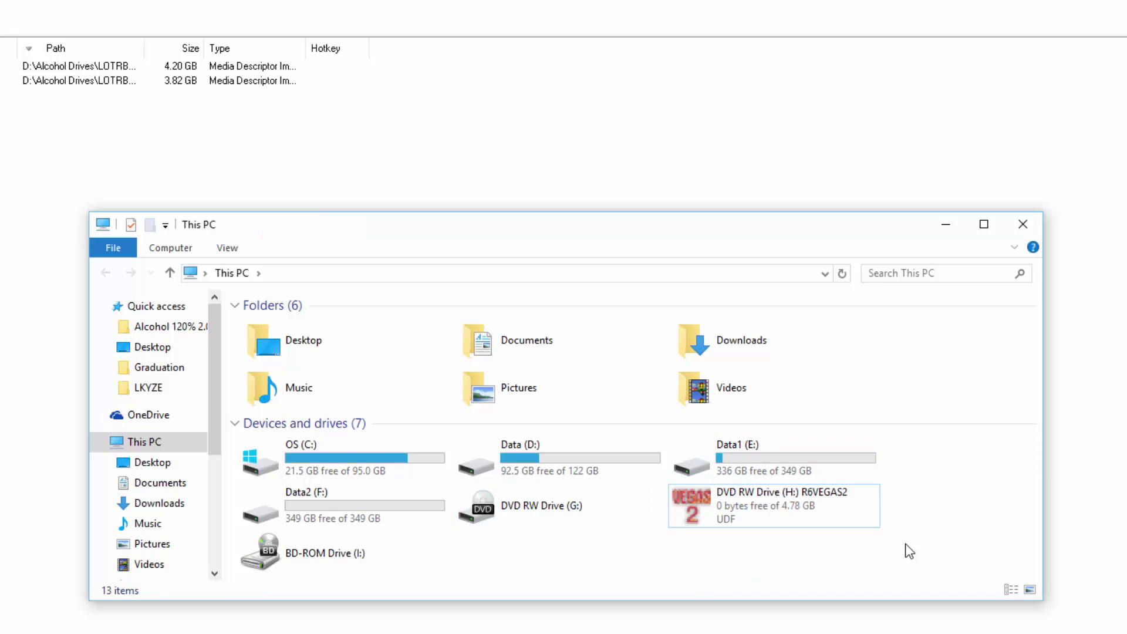
left_click_drag(936, 554, 836, 503)
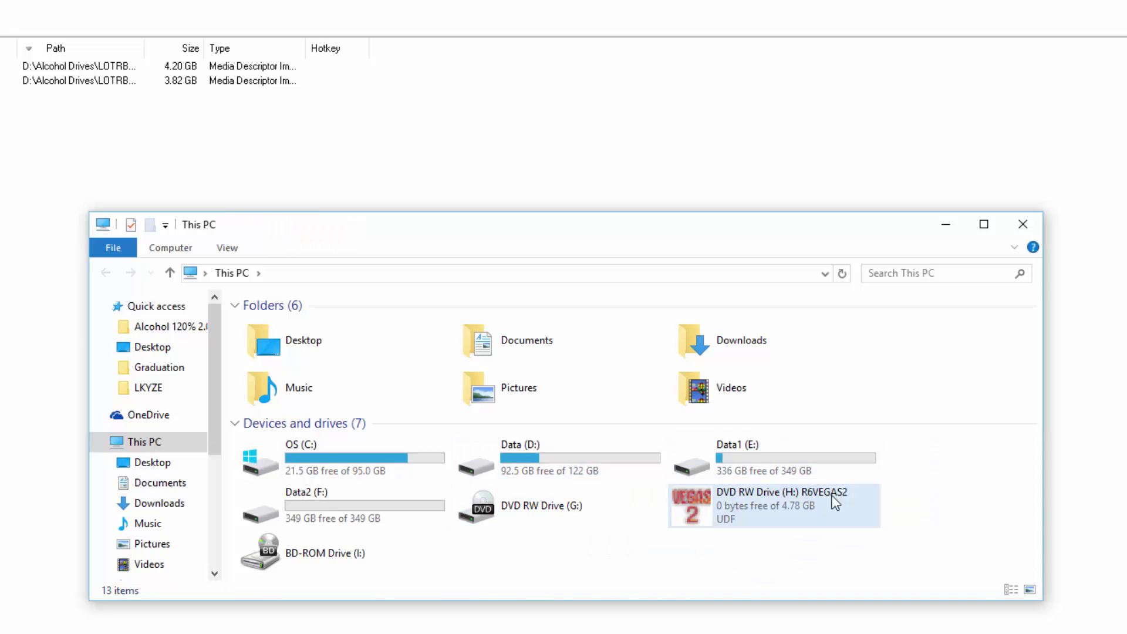
left_click(764, 498)
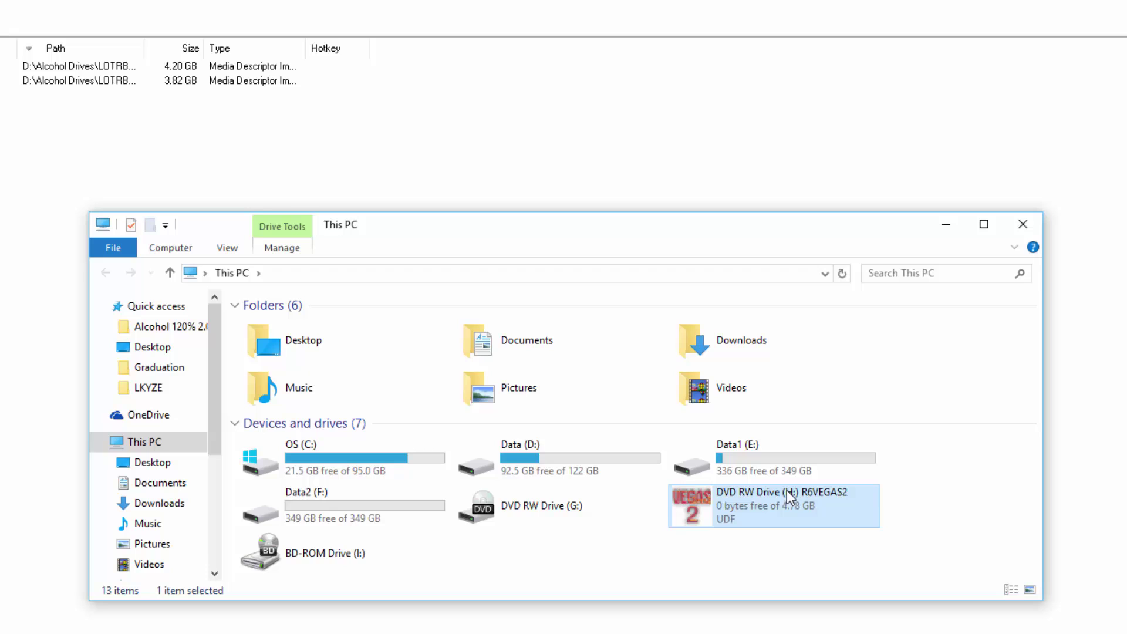
mouse_move(797, 495)
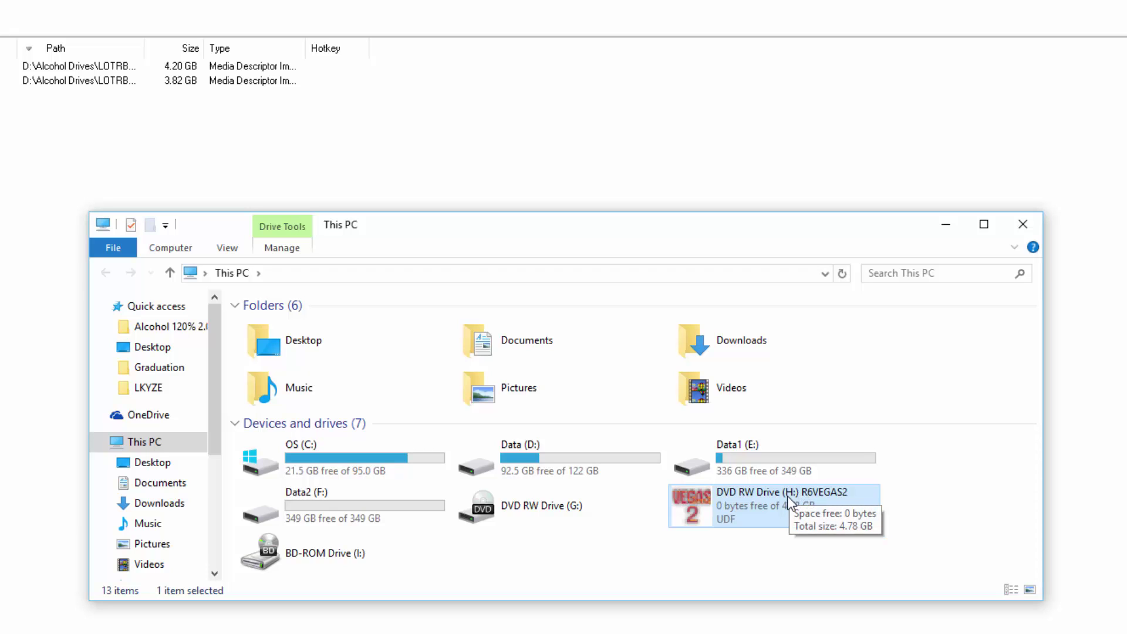
left_click_drag(925, 549, 684, 539)
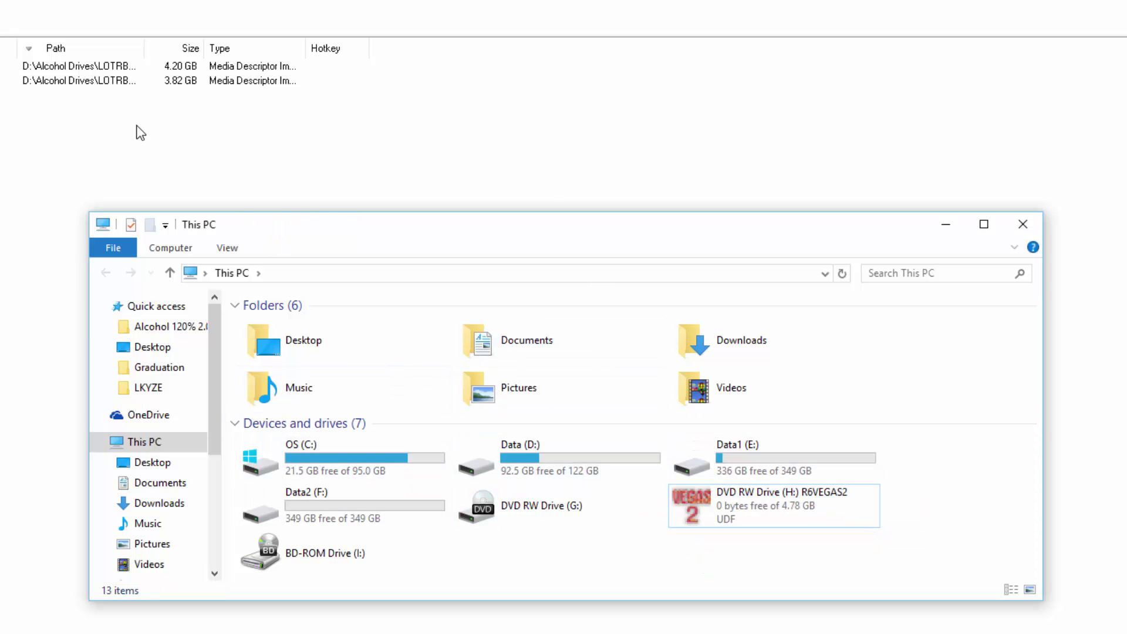
left_click_drag(277, 218, 181, 292)
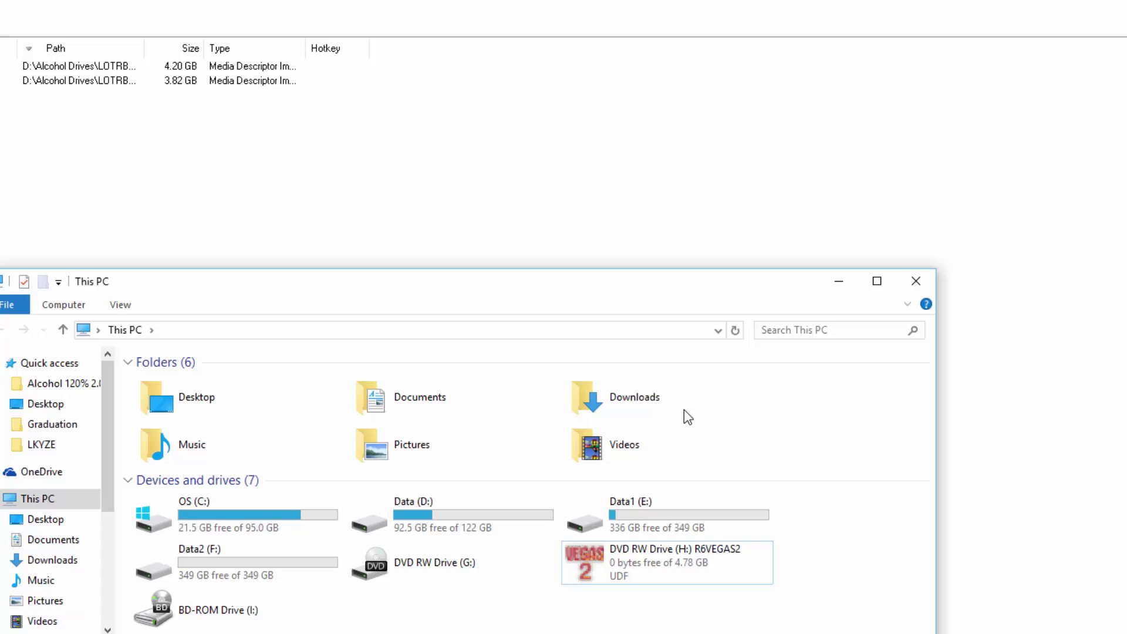
left_click(909, 275)
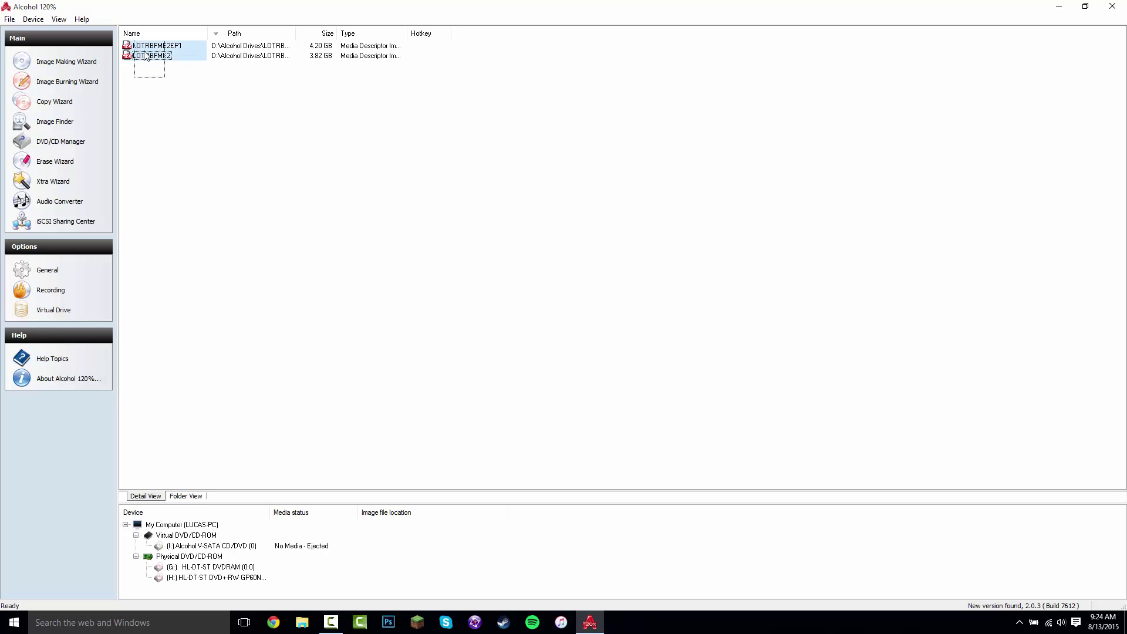
Open the Image Making Wizard with (H:) HL-DT-ST DVD+RW GP60N as the source drive.
left_click(67, 62)
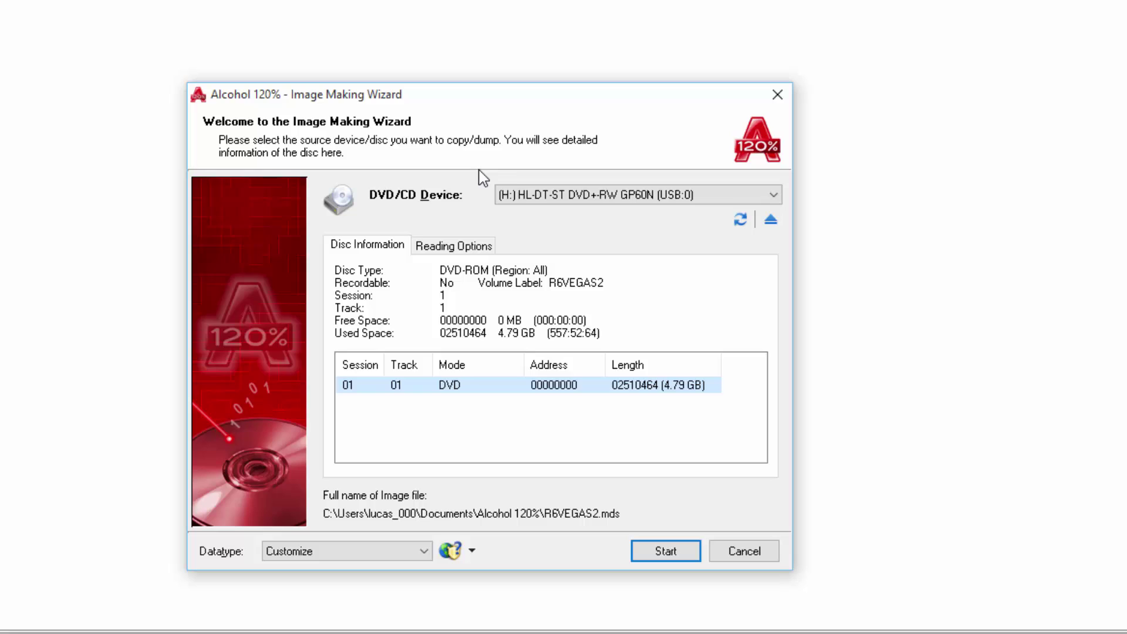
left_click(773, 195)
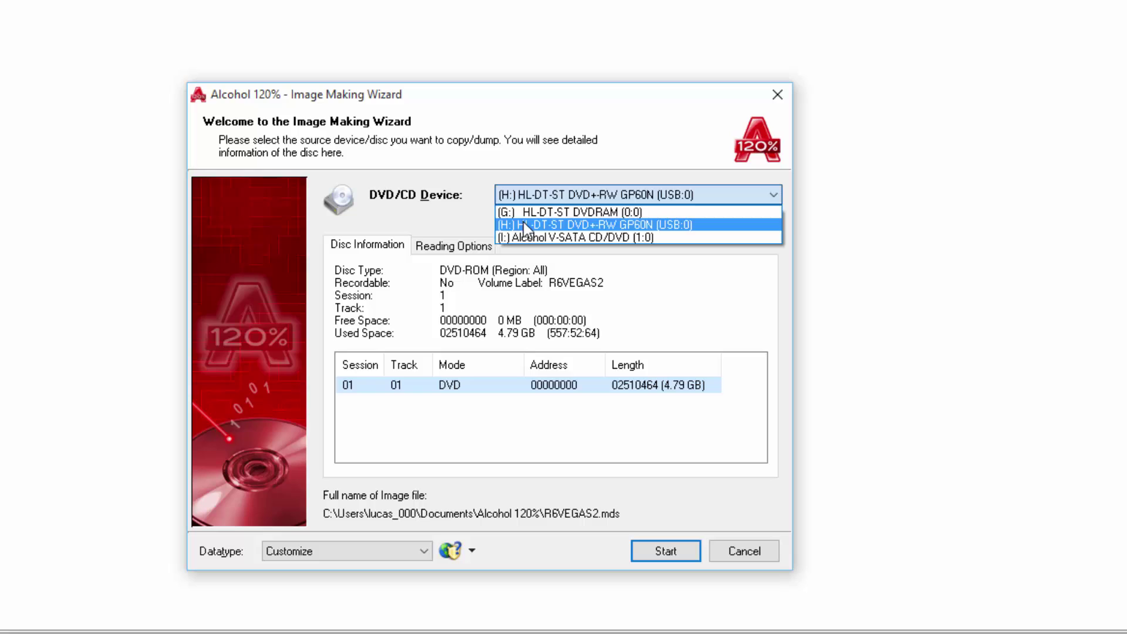
left_click(526, 225)
left_click(361, 385)
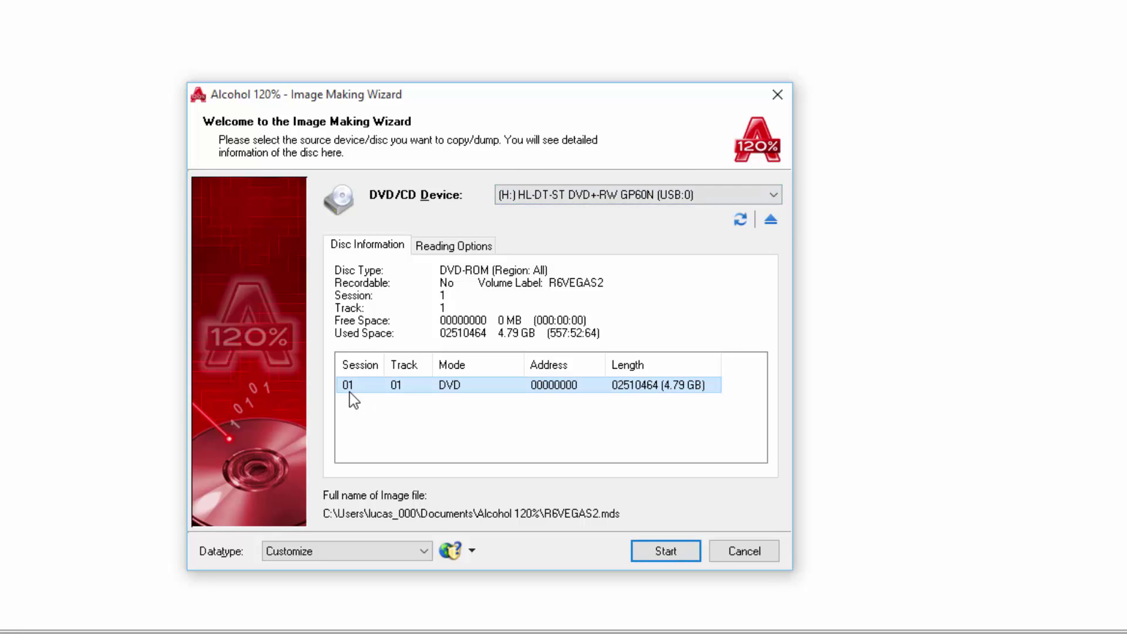
left_click(552, 196)
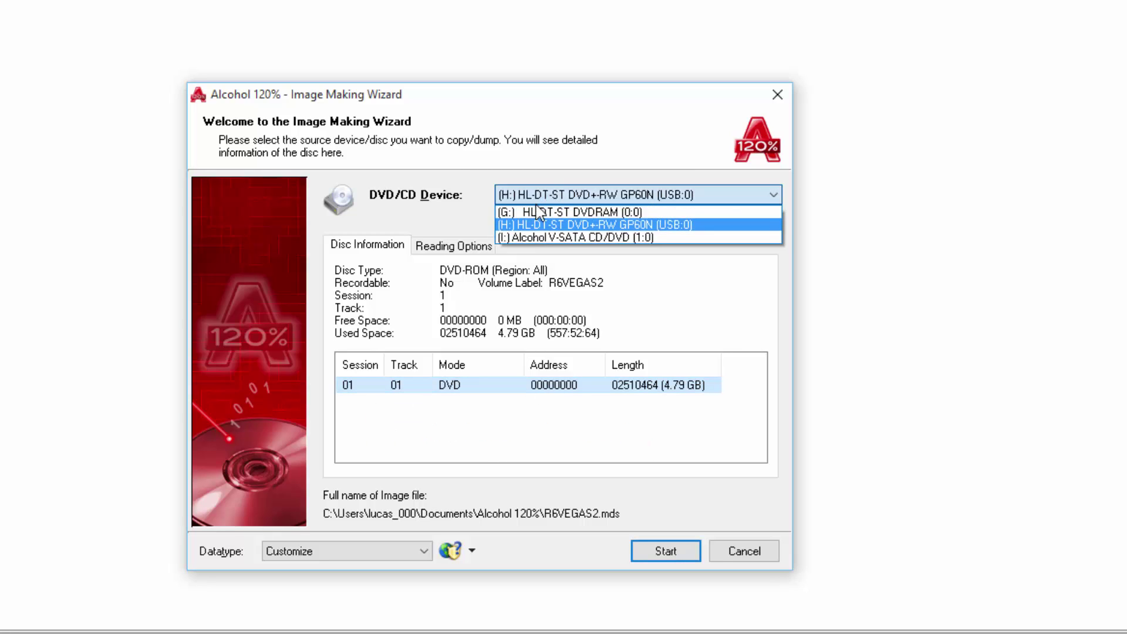
left_click(525, 212)
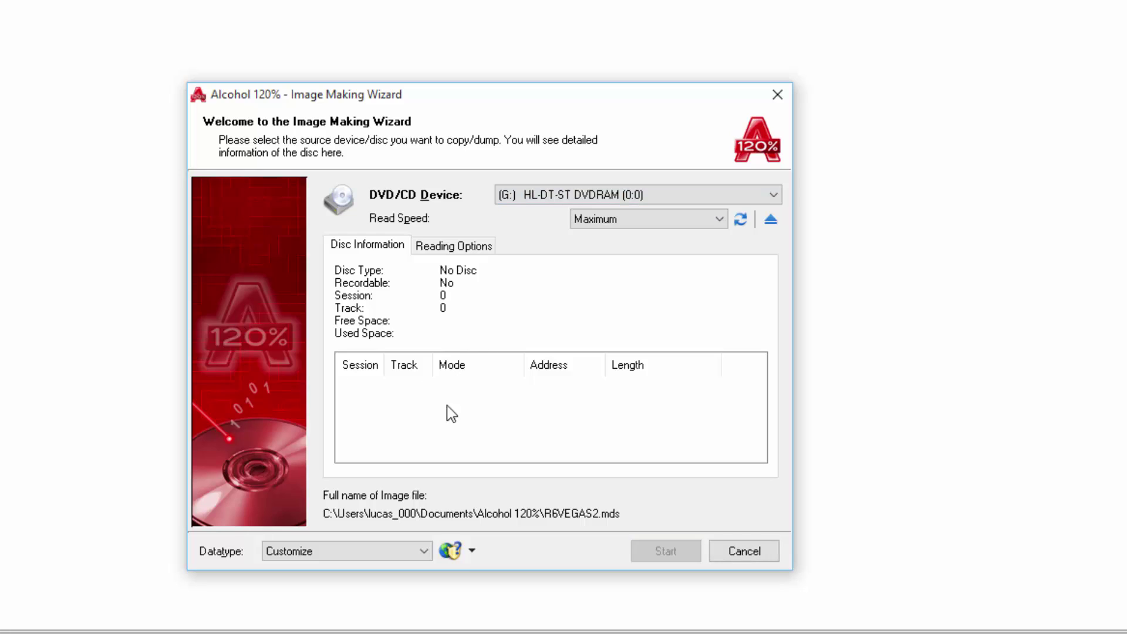
left_click(513, 193)
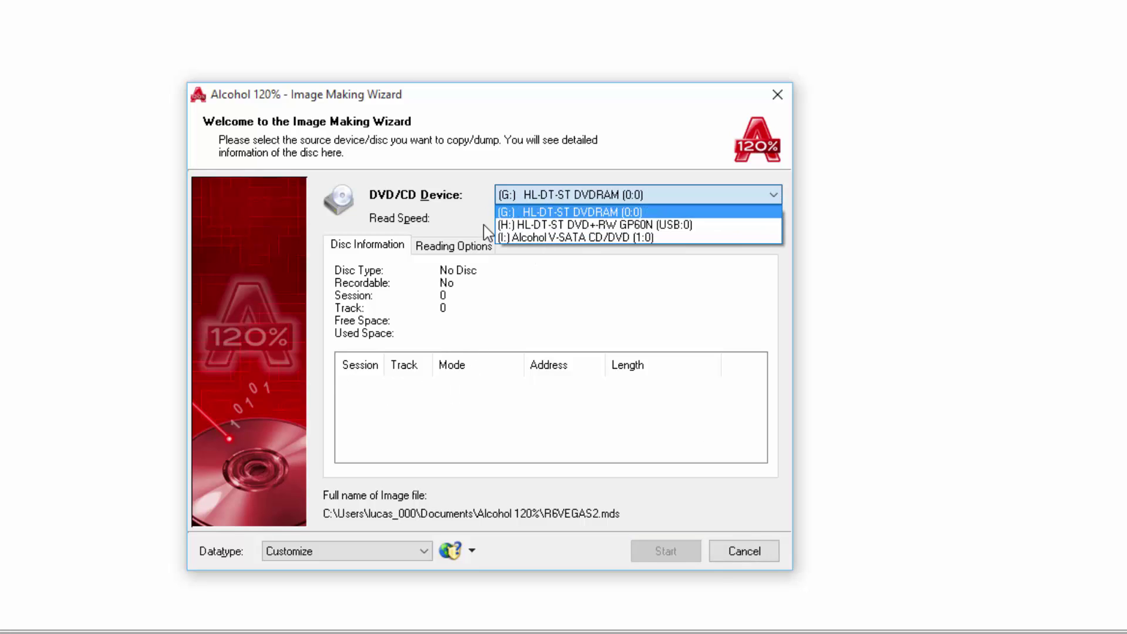
left_click(521, 225)
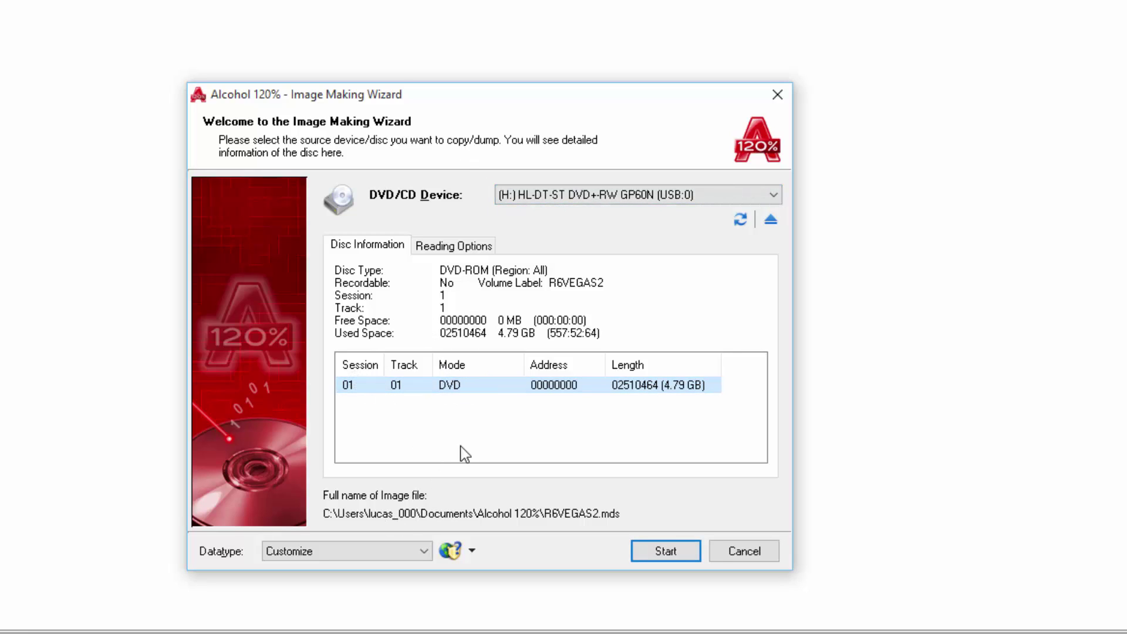
Set the R6VEGAS2.mds image location to Documents and start creating the image.
left_click(442, 244)
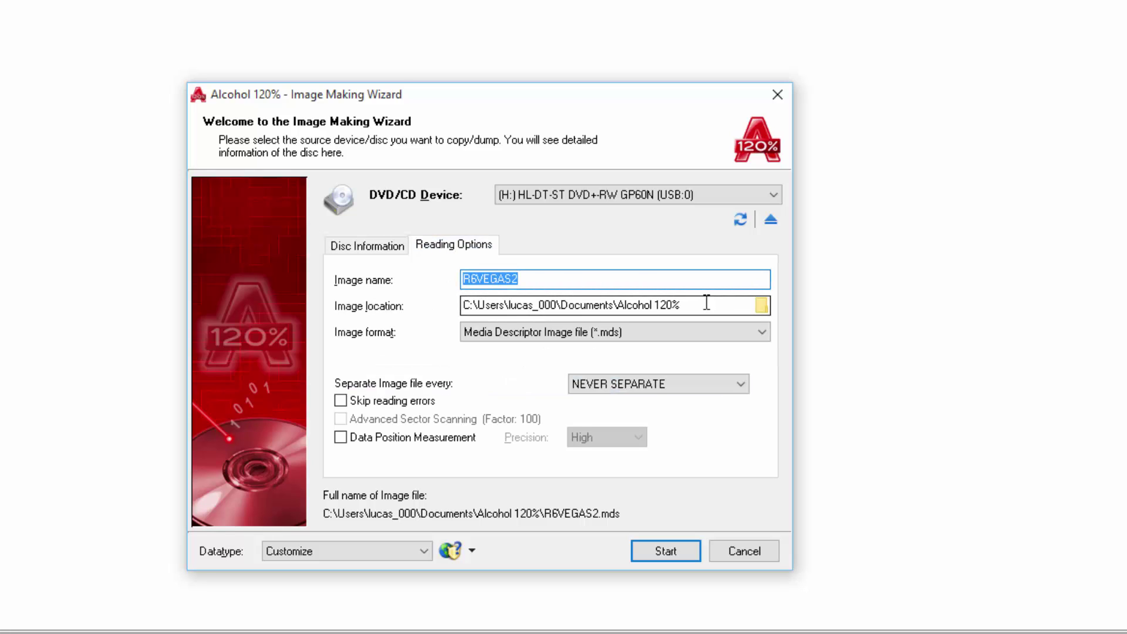
left_click(761, 305)
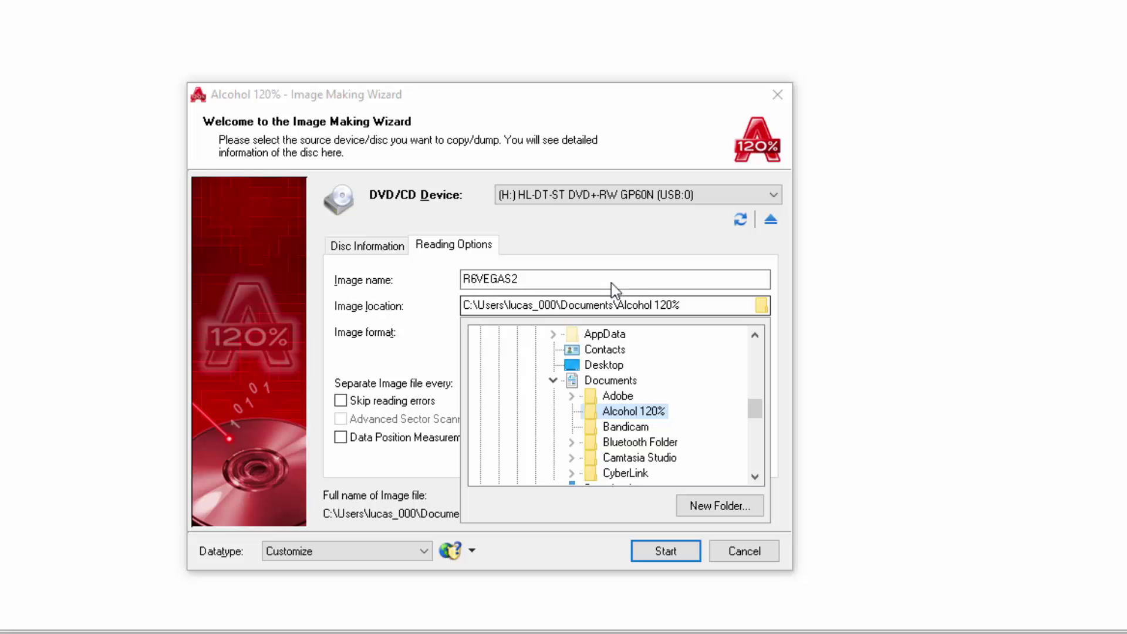
left_click(553, 380)
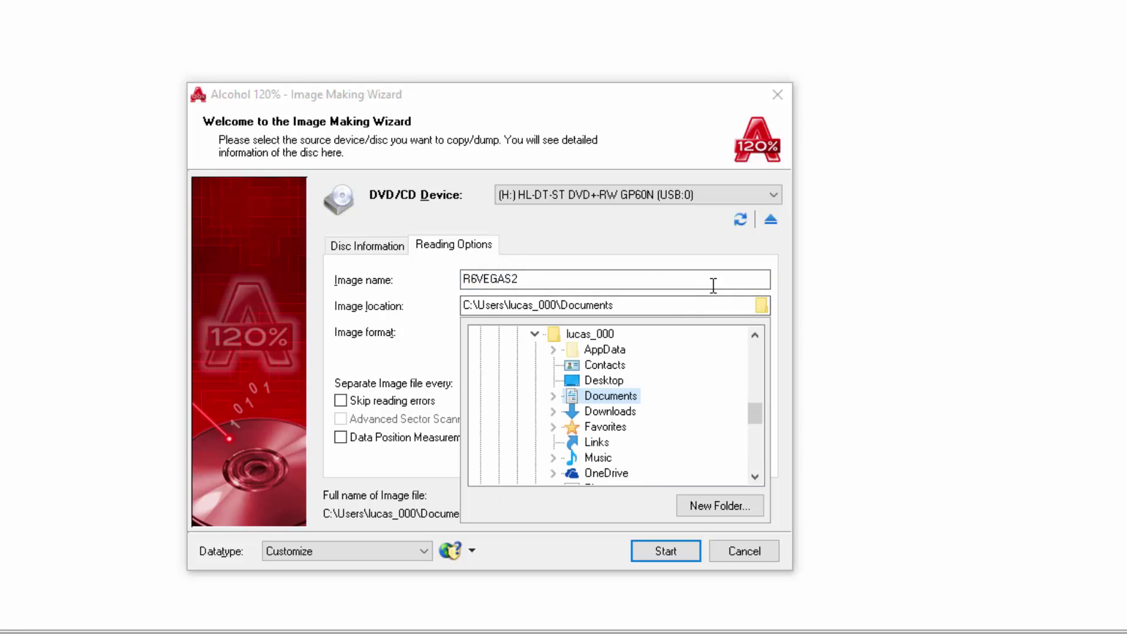
left_click(761, 305)
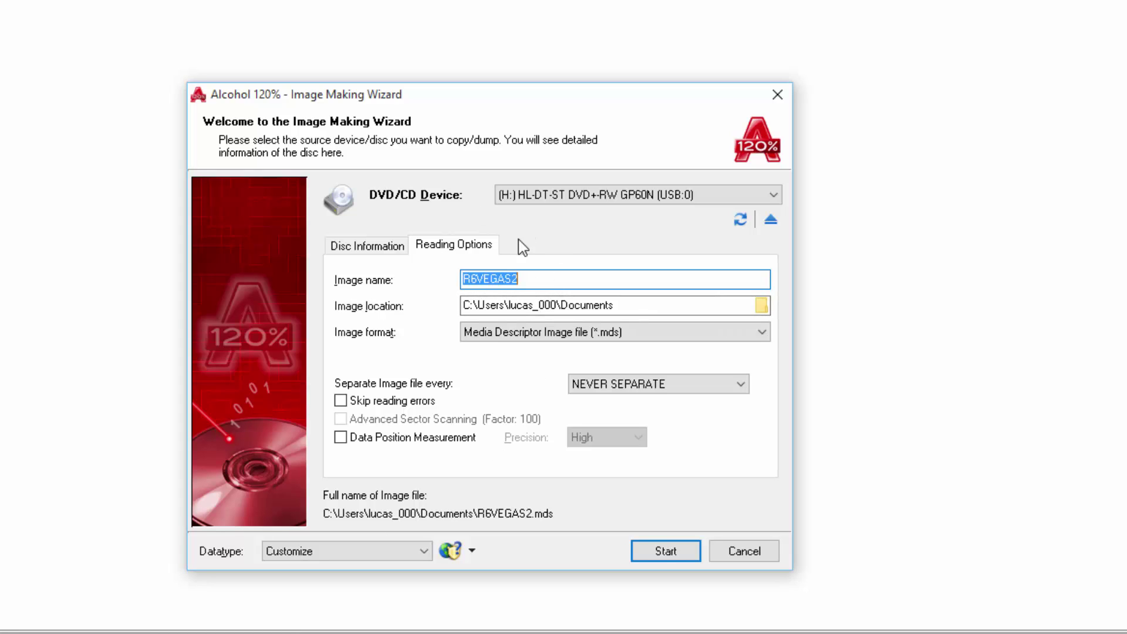
left_click(538, 277)
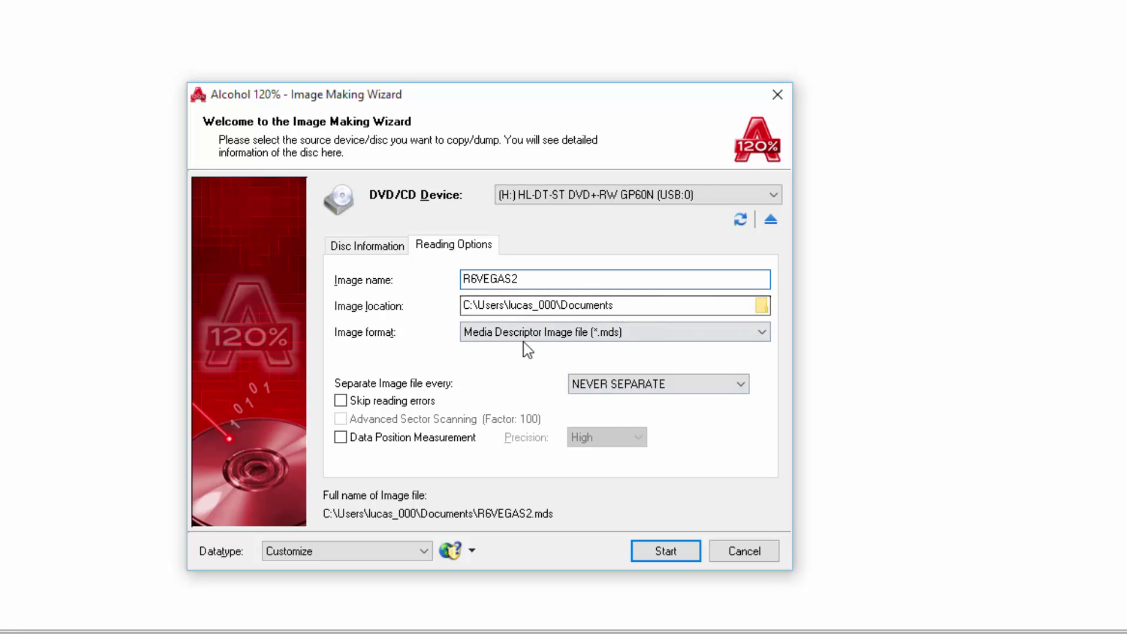
left_click(388, 245)
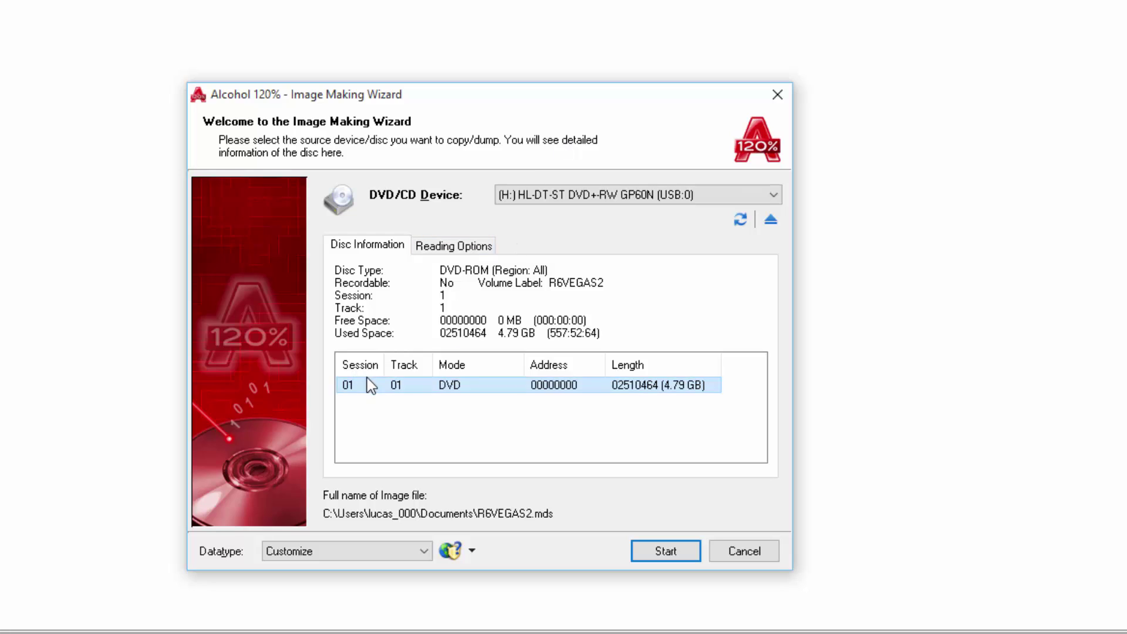
left_click(662, 552)
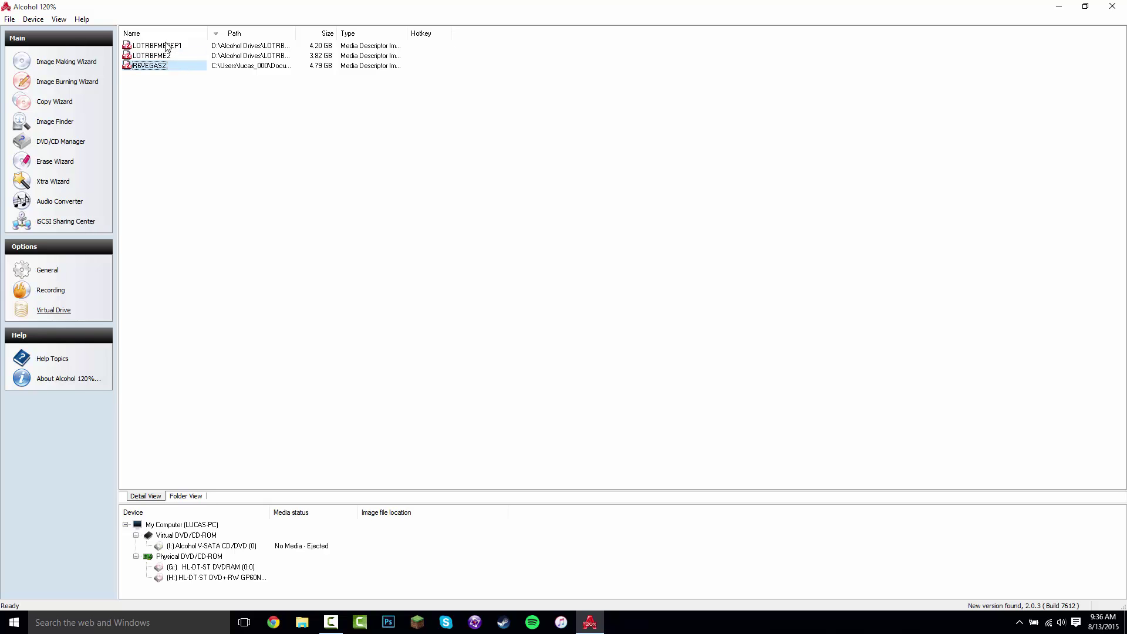
Mount the R6VEGAS2 image on virtual drive I: from its context menu.
key("shift+F10")
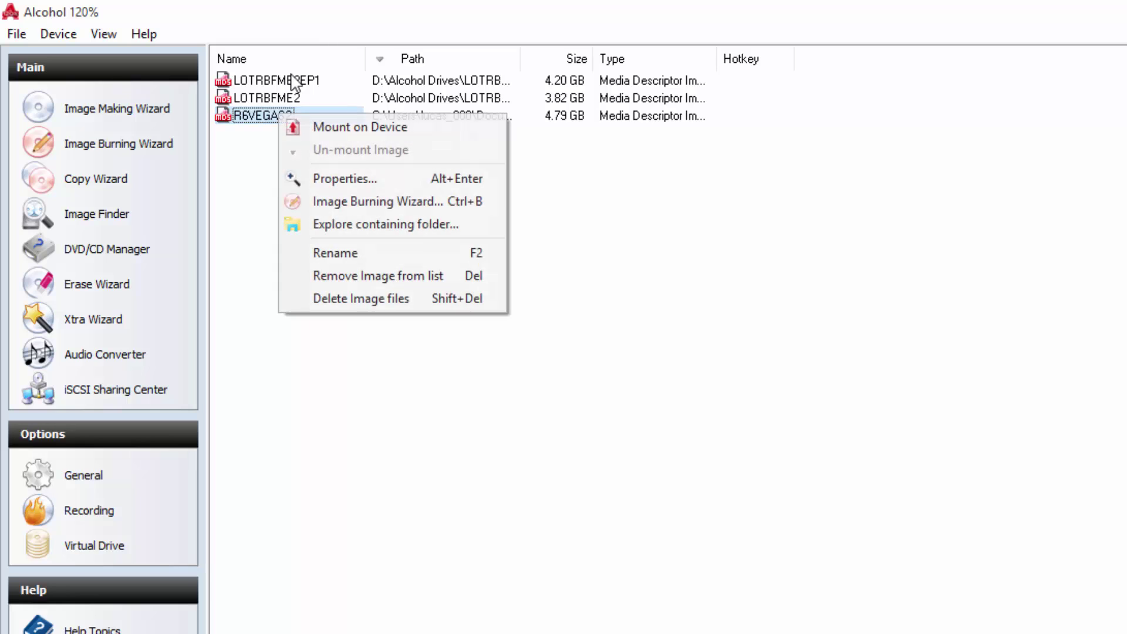
key("Down")
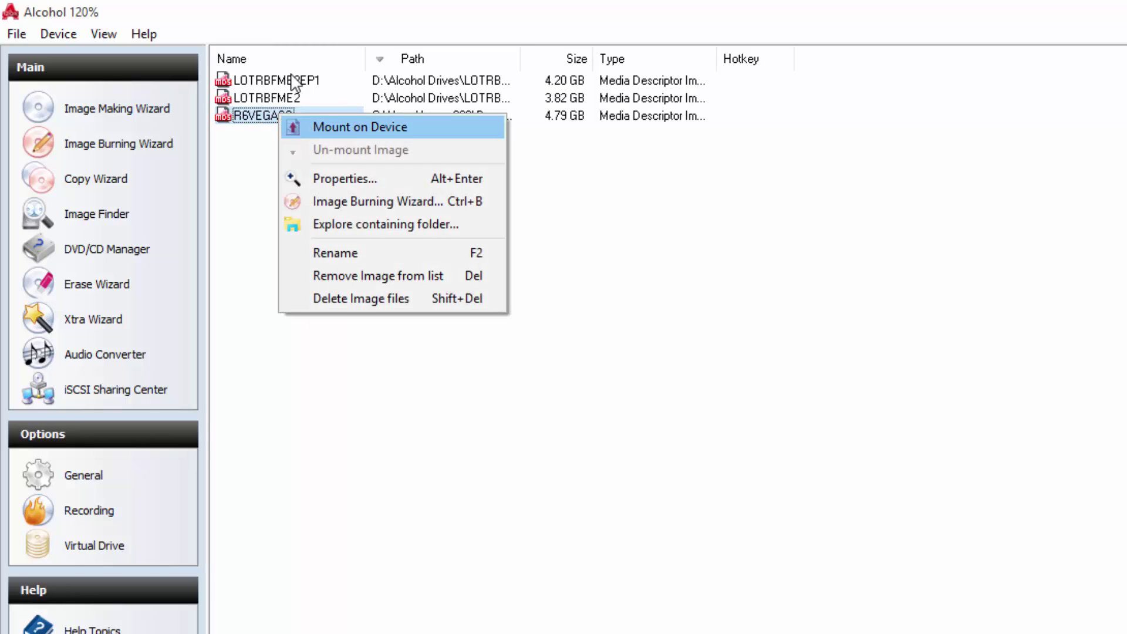
key("Return")
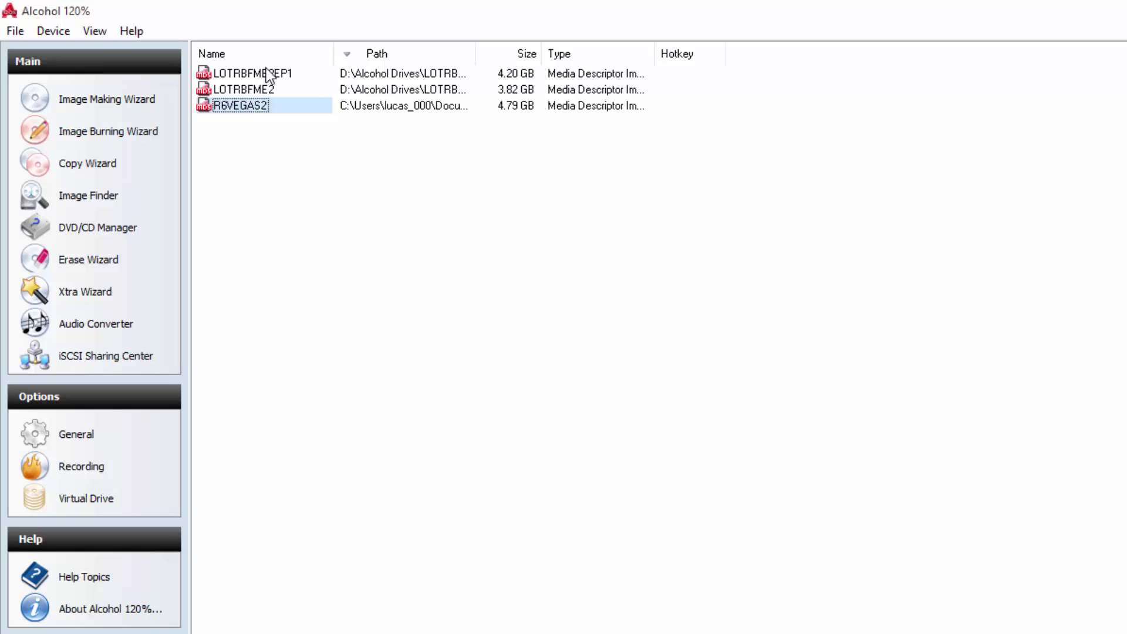
Highlight File Explorer in the Win+X quick system menu.
key("super+x")
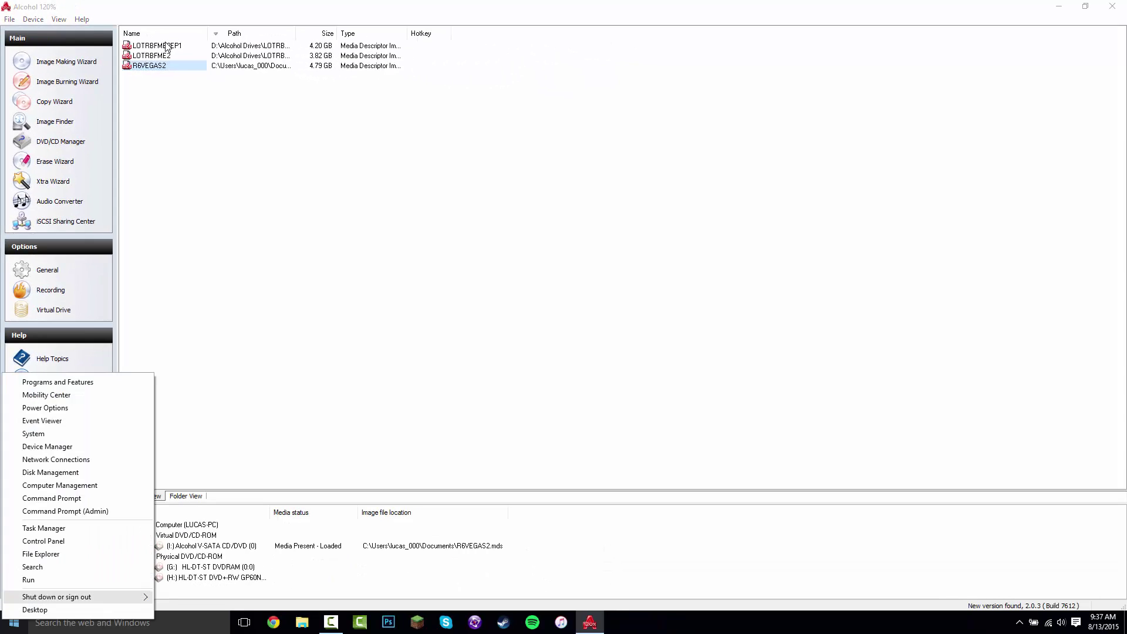
key("Up")
key("Up")
key("Up")
key("Up")
key("Up")
key("Up")
key("Down")
key("Down")
key("Down")
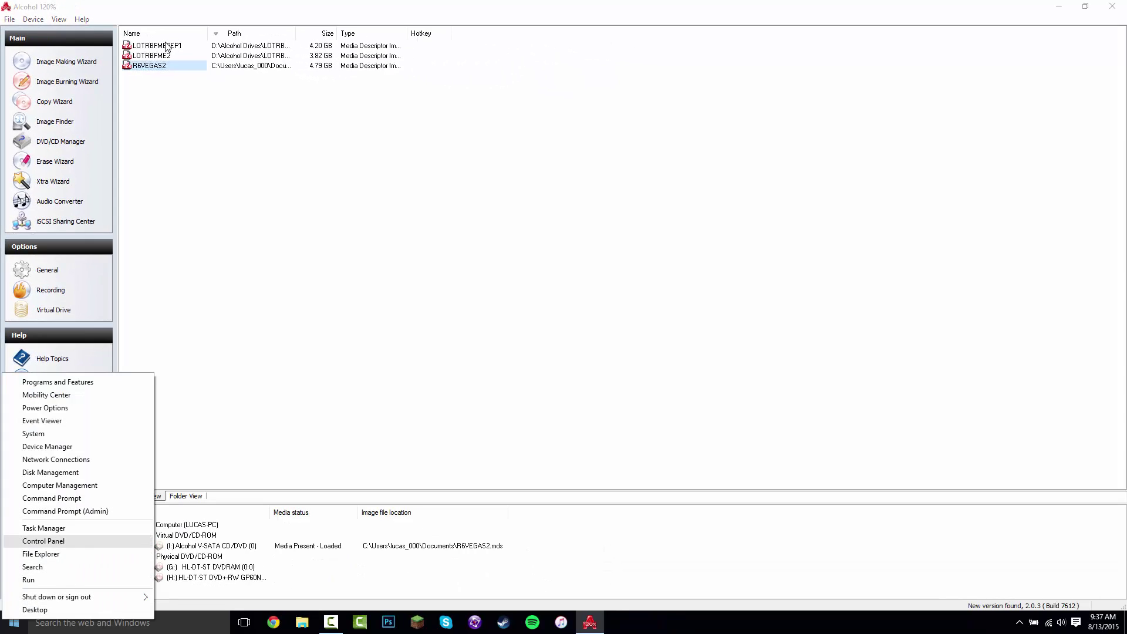
Check that BD-ROM Drive (I:) R6VEGAS2 appears under This PC, then close File Explorer.
key("Return")
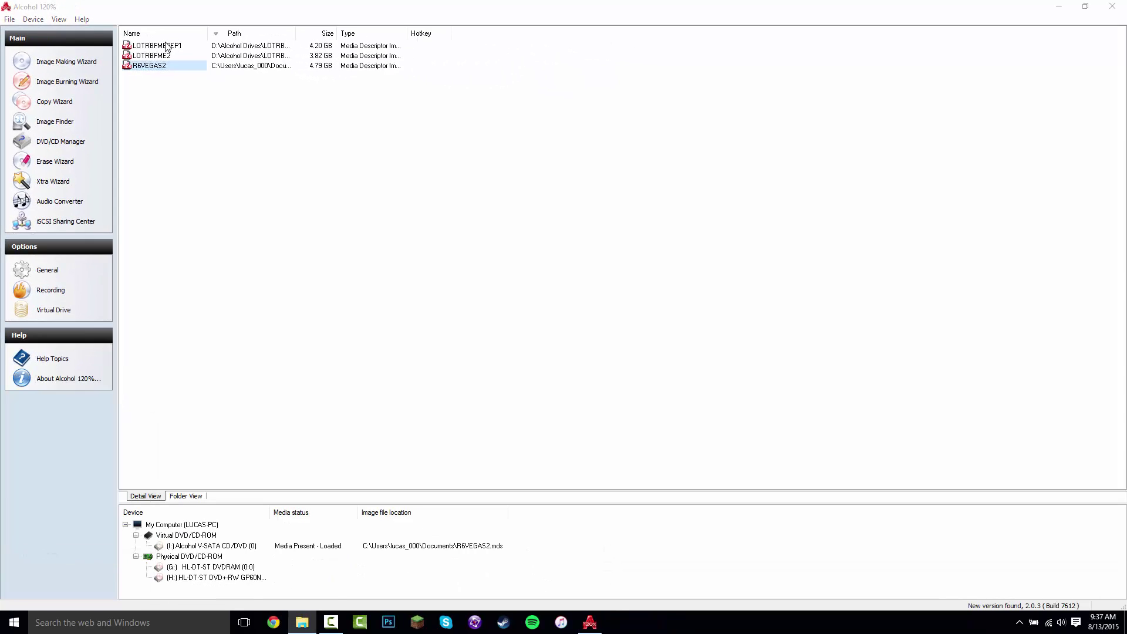
key("End")
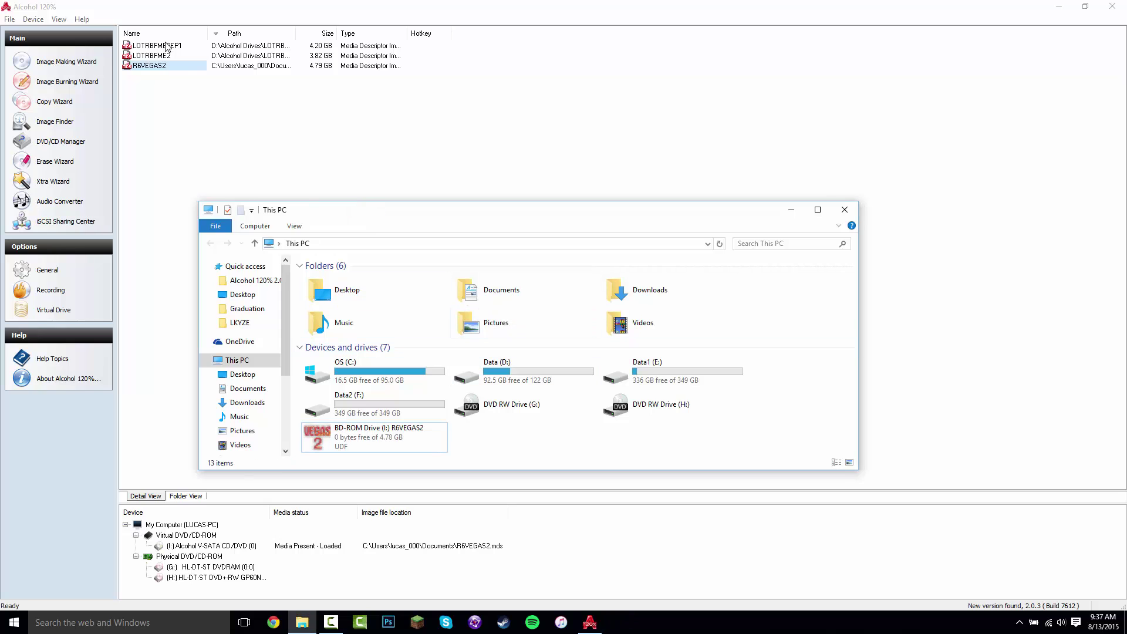
key("alt+F4")
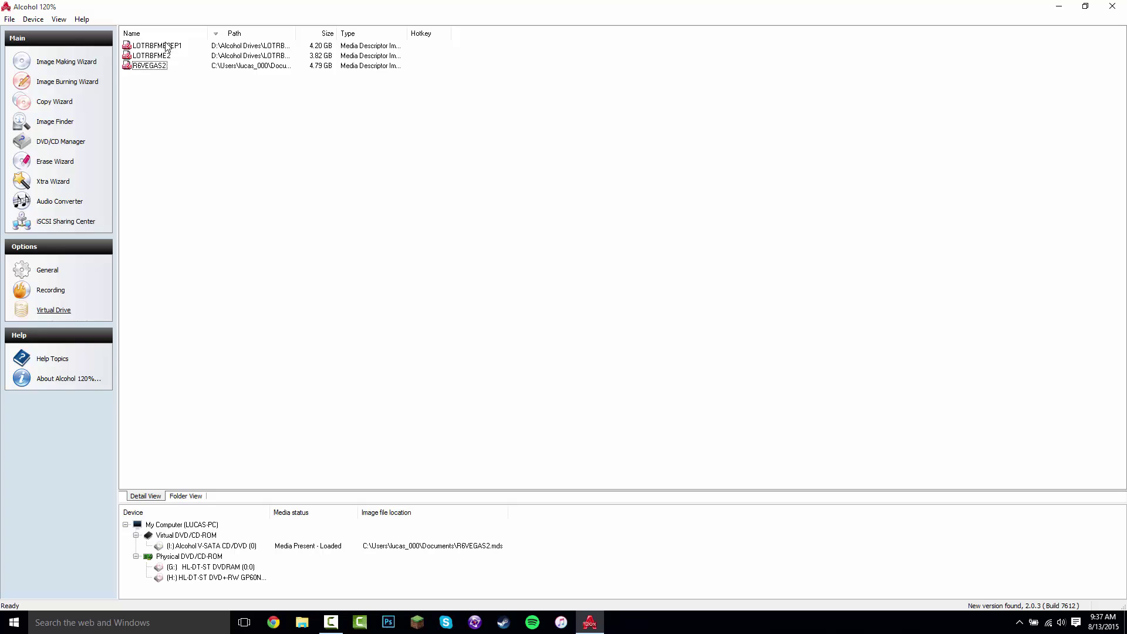
key("Menu")
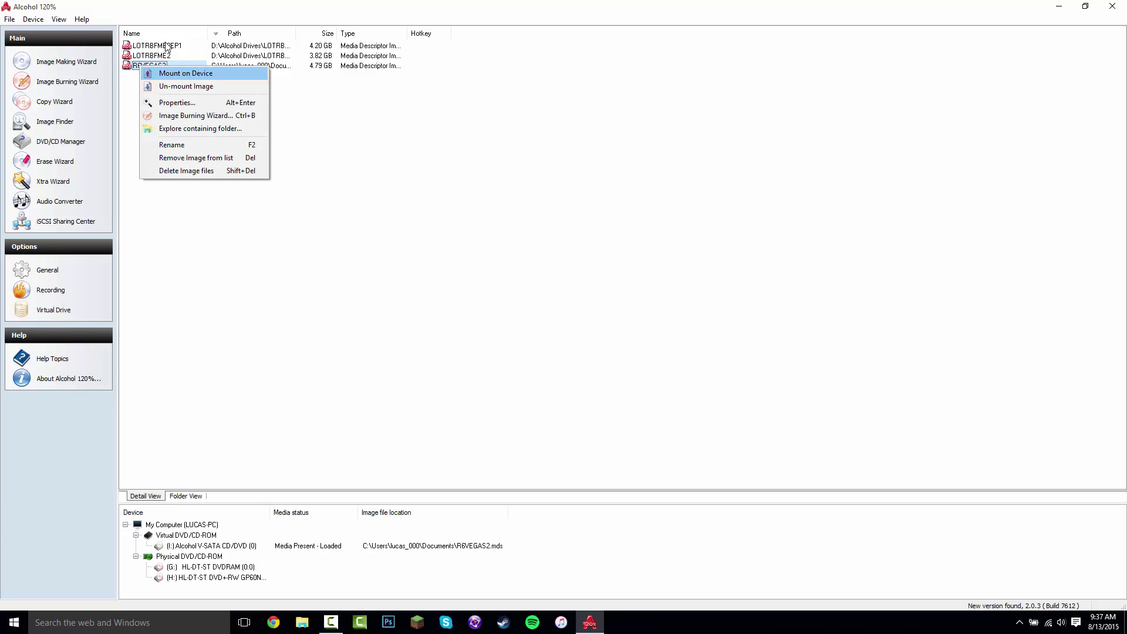
key("Escape")
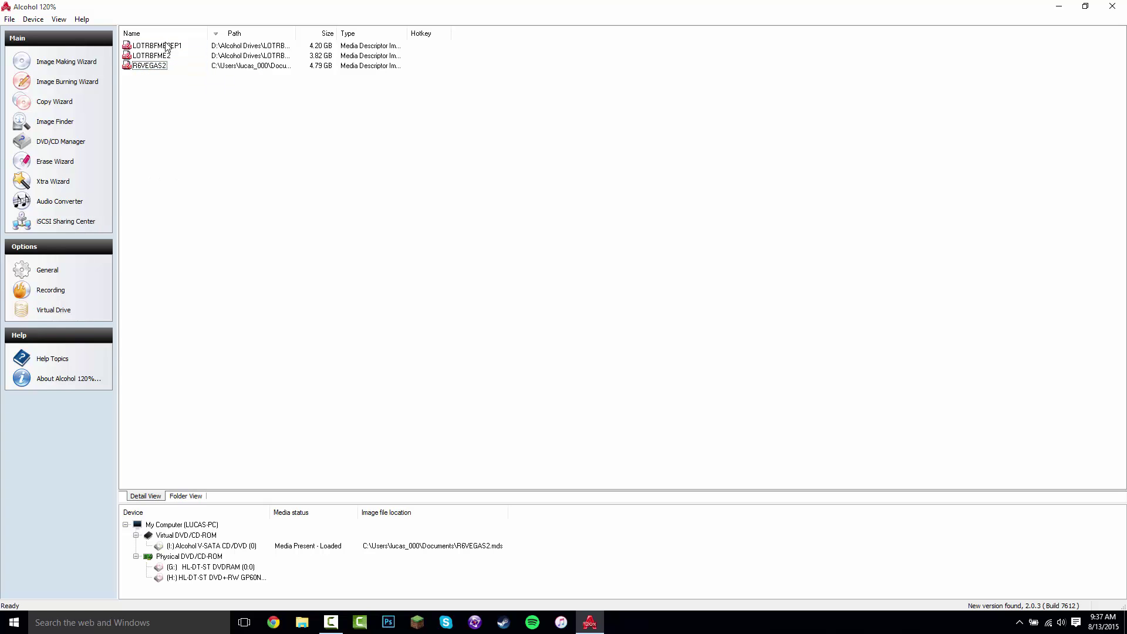
left_click_drag(222, 135, 194, 166)
key("shift+F10")
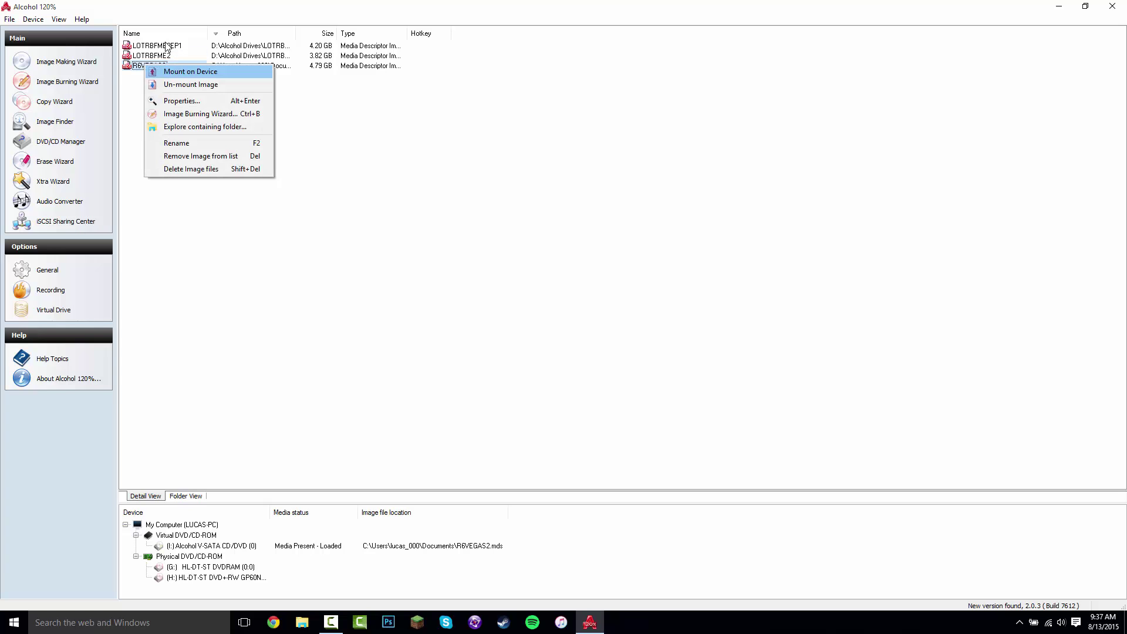
key("Escape")
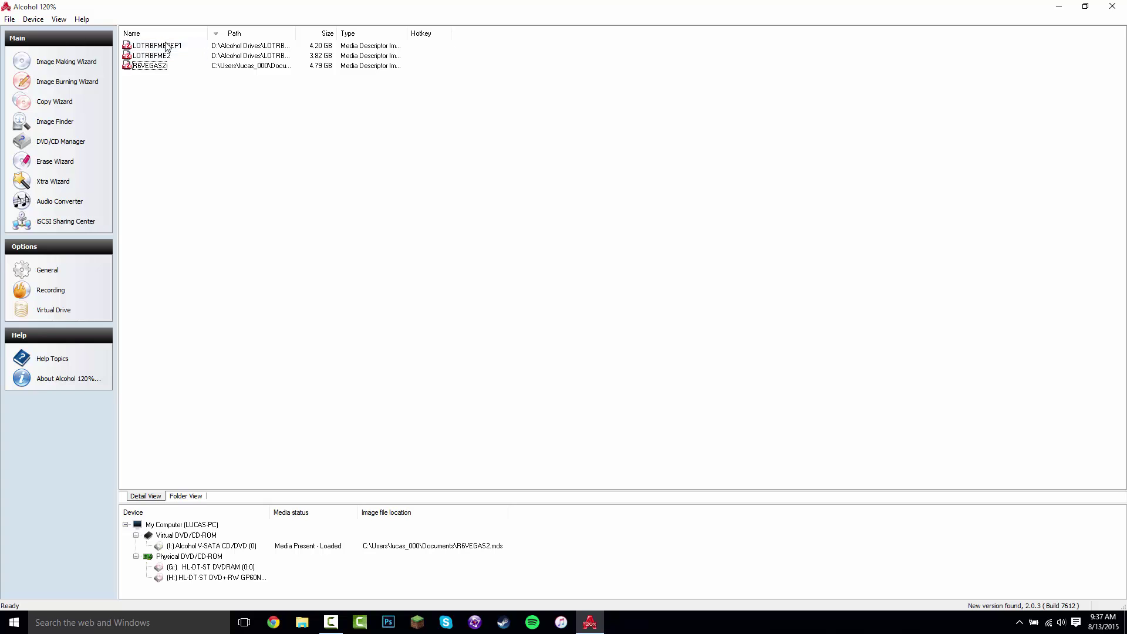
Restore the Alcohol 120% window from maximized to a smaller size.
key("super+Down")
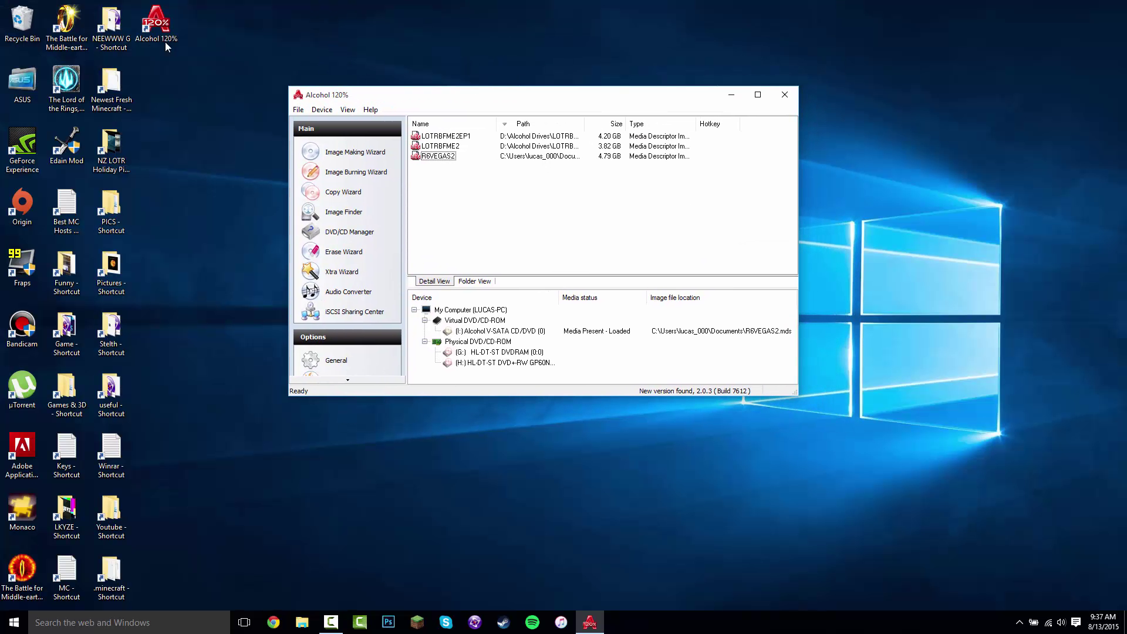